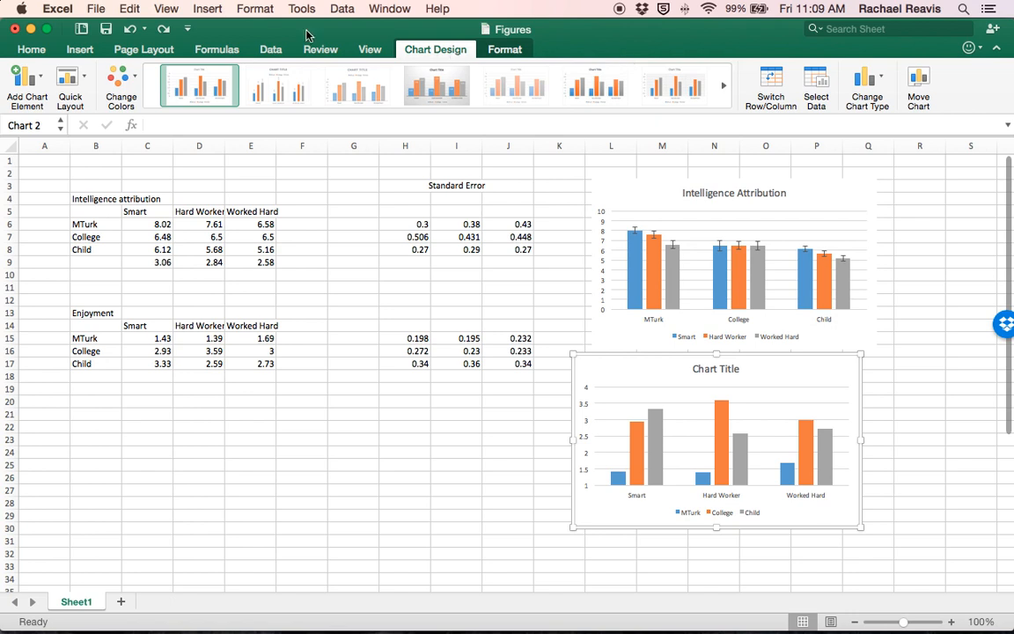
Step: Check the Excel version information, and close it again
left_click(57, 8)
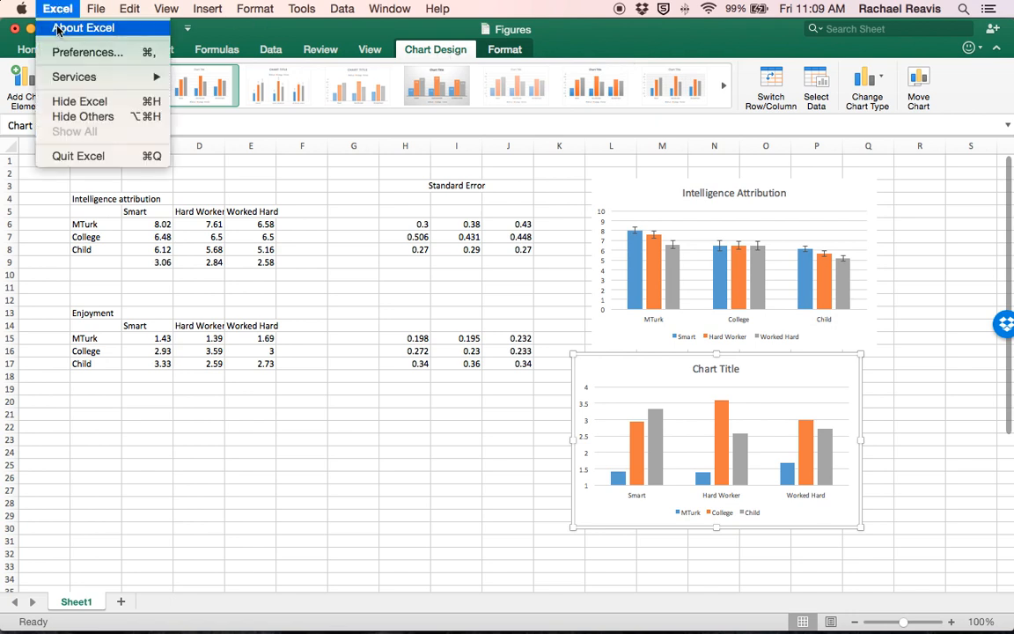
left_click(57, 29)
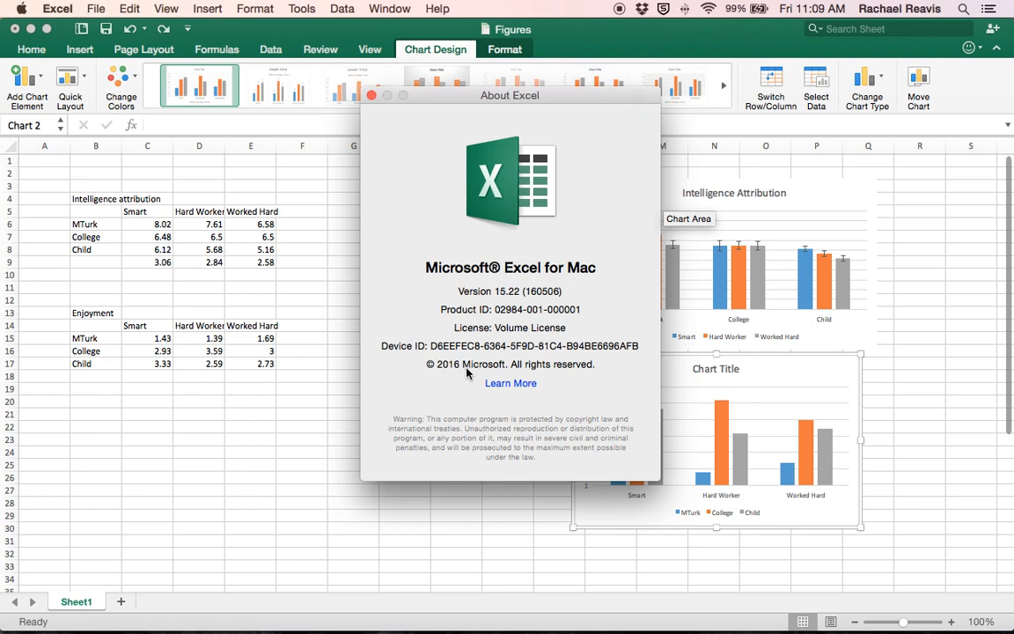
left_click(370, 94)
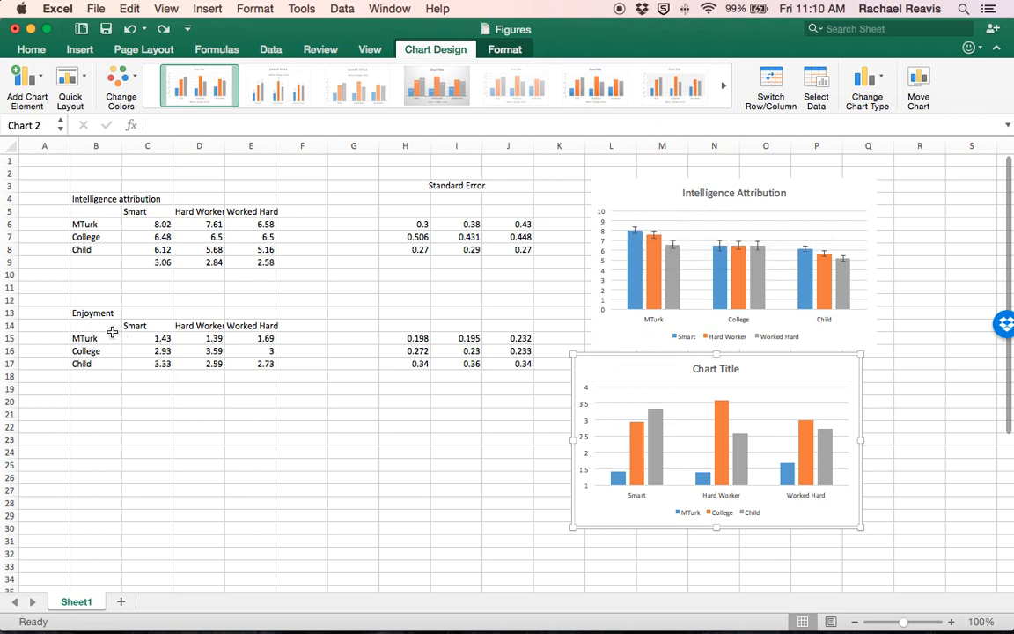
Step: Examine the Enjoyment means table and its matching standard errors in H15:J17
left_click_drag(82, 312, 256, 373)
left_click_drag(400, 338, 512, 363)
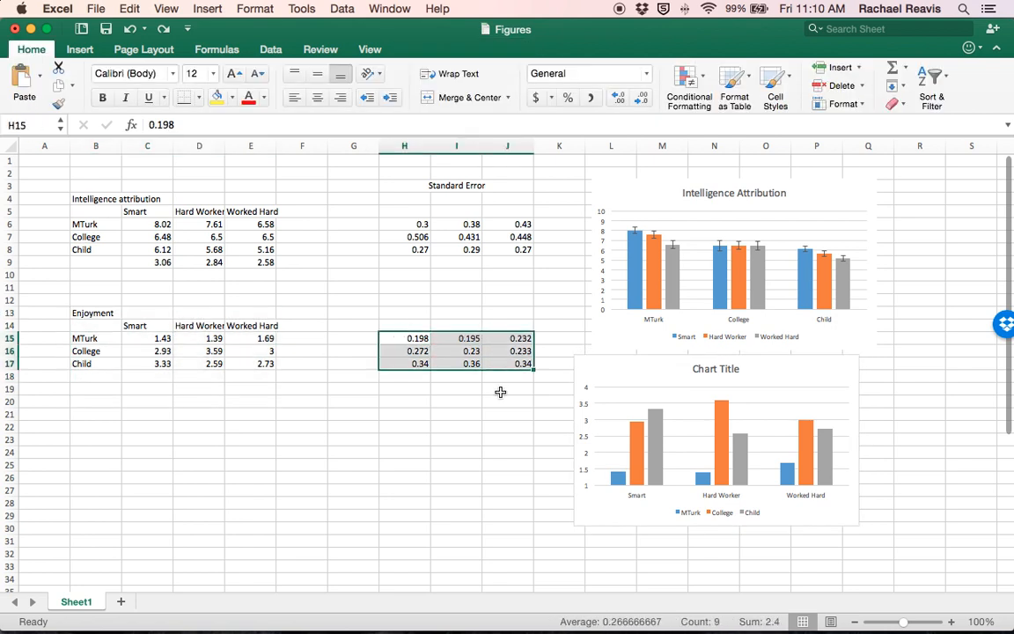
left_click(451, 453)
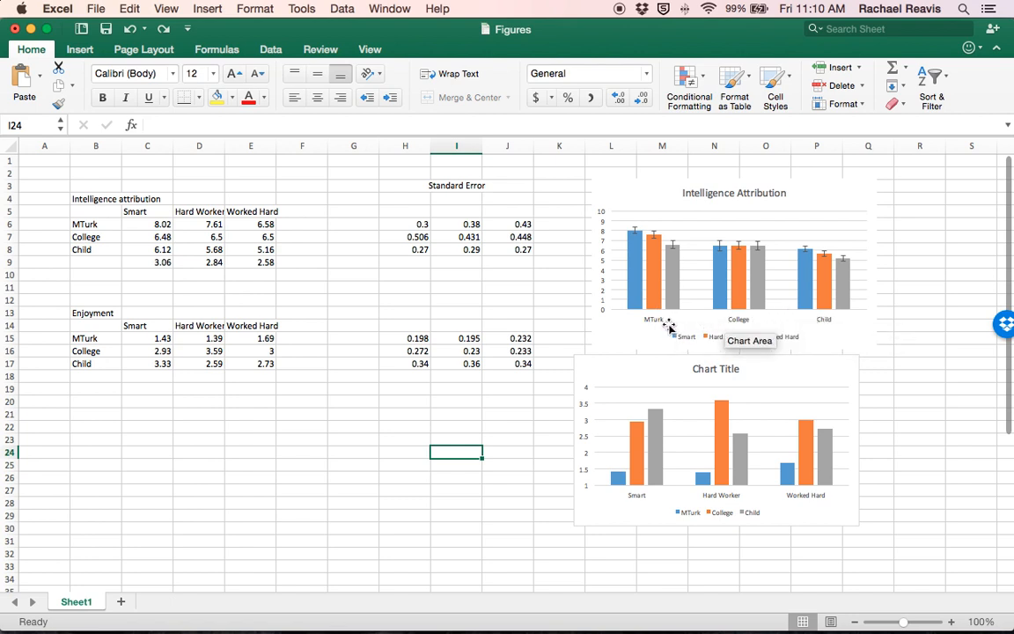
Step: Switch the rows and columns of the untitled Enjoyment chart so the participant groups form the horizontal axis
left_click(637, 508)
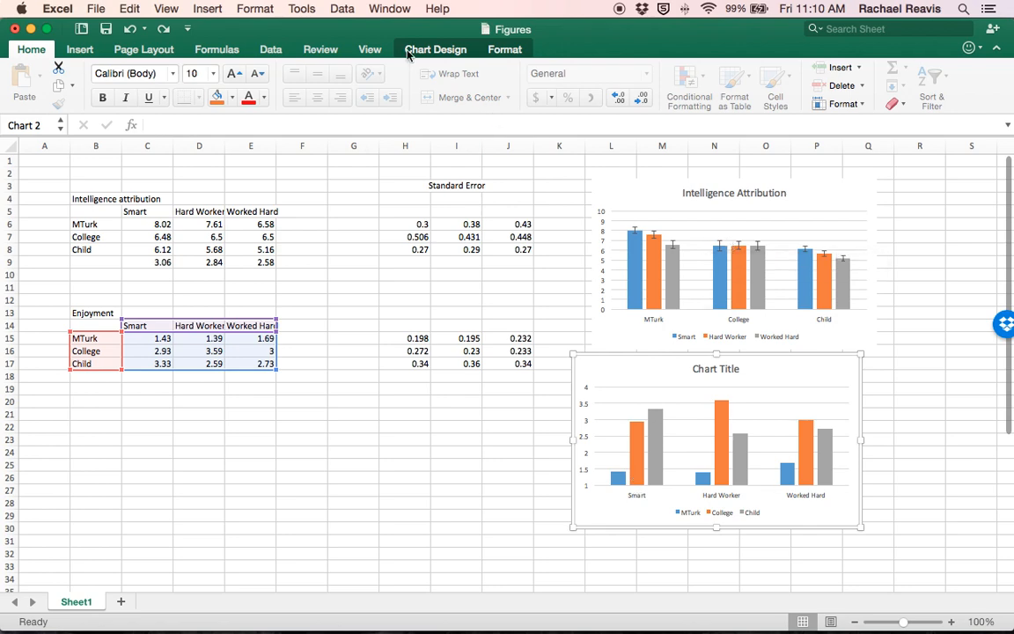
left_click(454, 49)
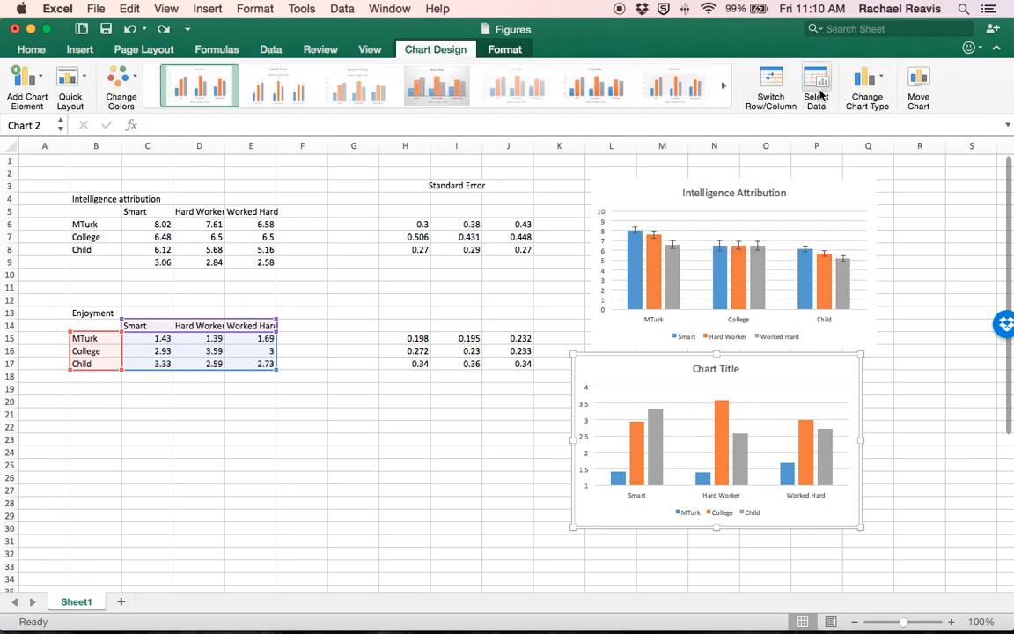
left_click(772, 82)
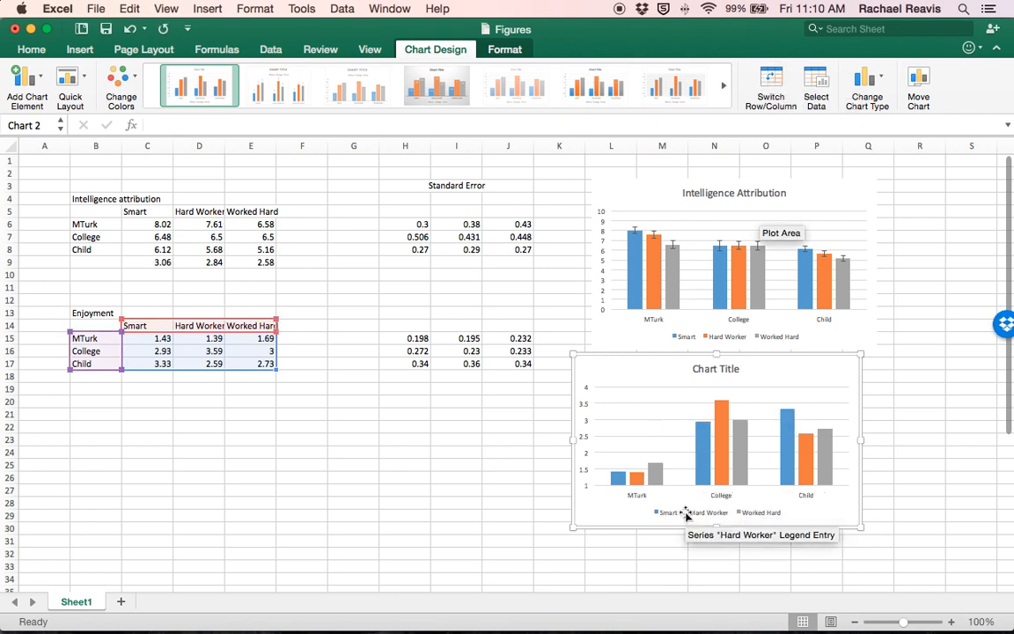
Step: Set the maximum bound of the Enjoyment chart's vertical axis to 5
left_click(582, 434)
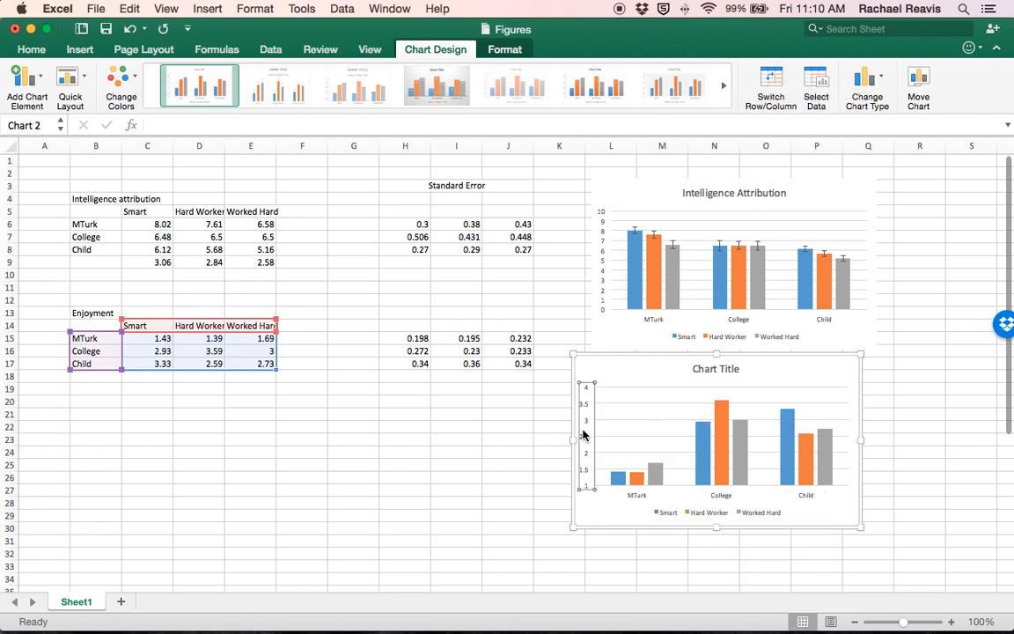
right_click(582, 434)
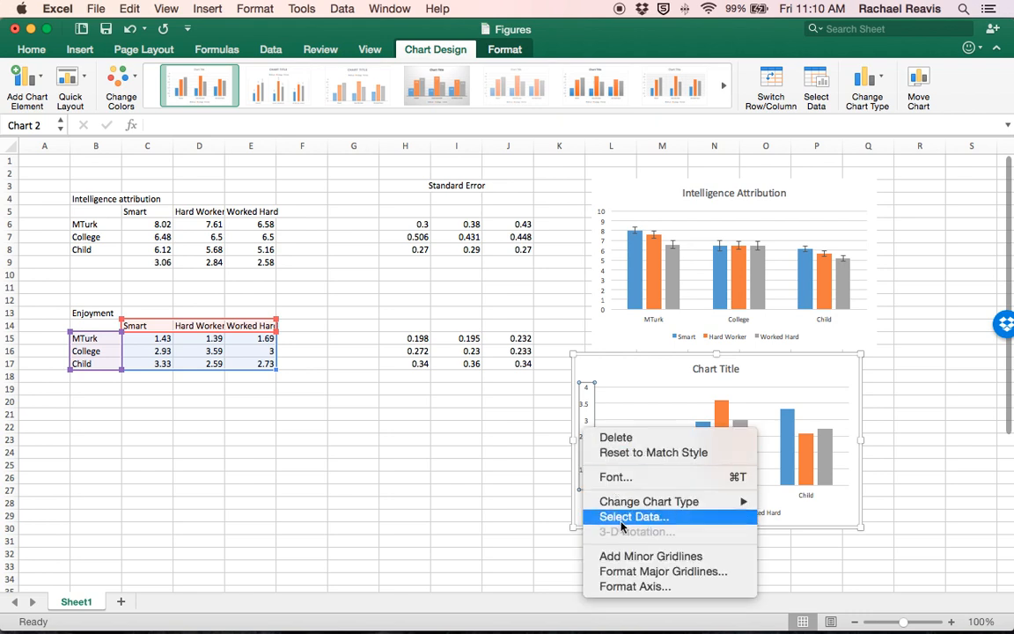
left_click(631, 587)
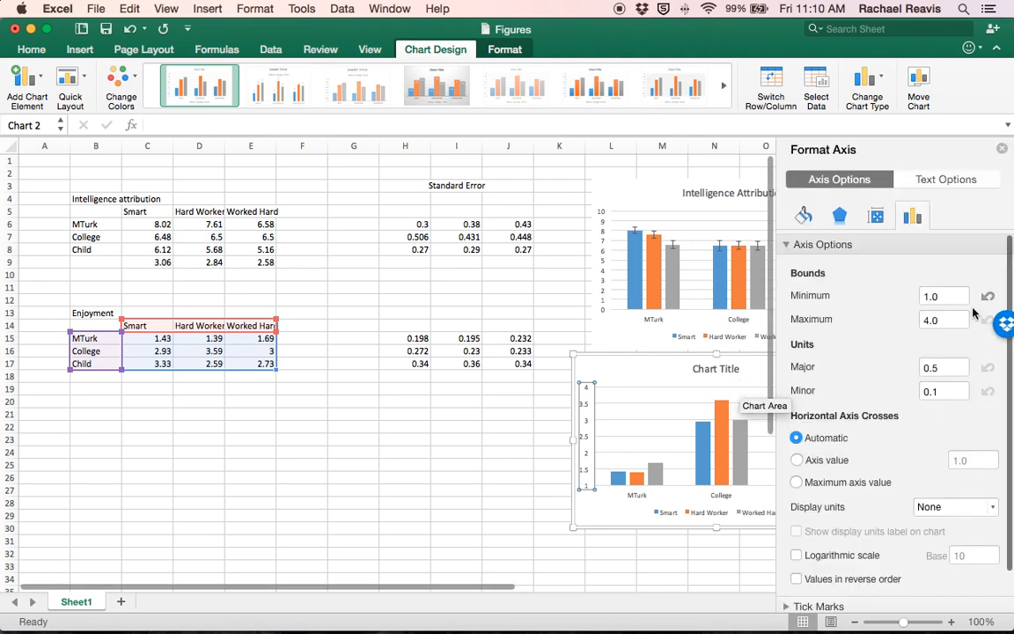
double_click(941, 319)
key("BackSpace")
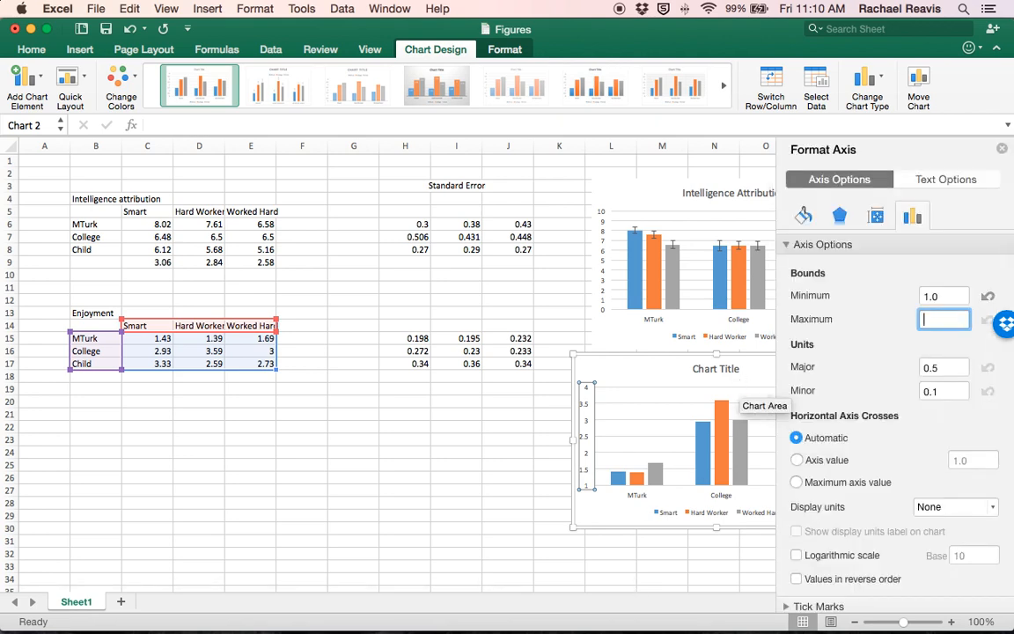
Step: Set the Enjoyment chart's vertical axis units to 1 for major and 0.5 for minor, and finish the axis formatting
left_click(946, 366)
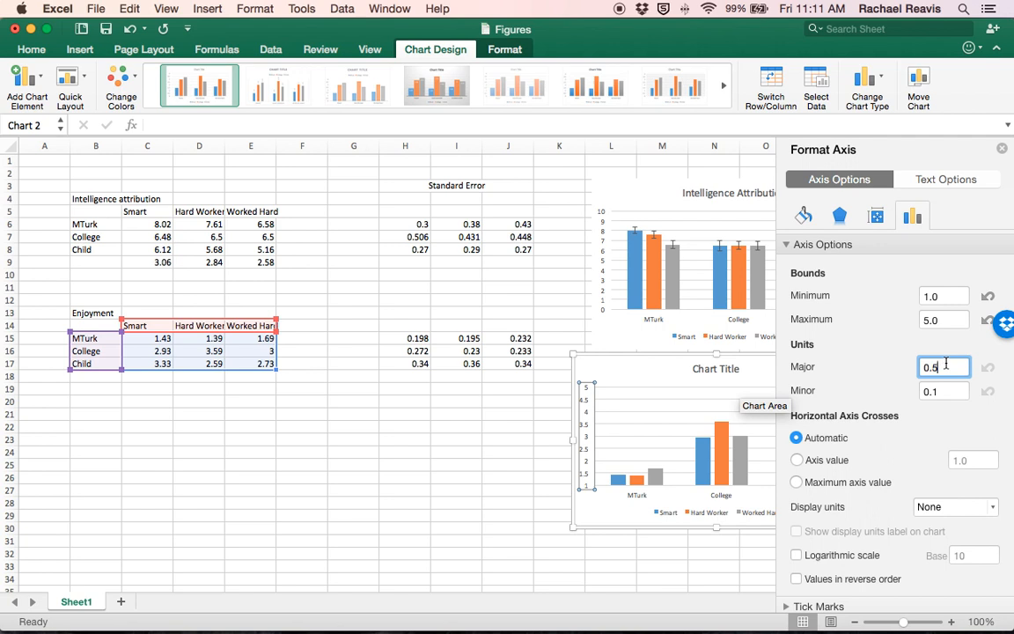
key("BackSpace")
type(".5")
left_click(945, 385)
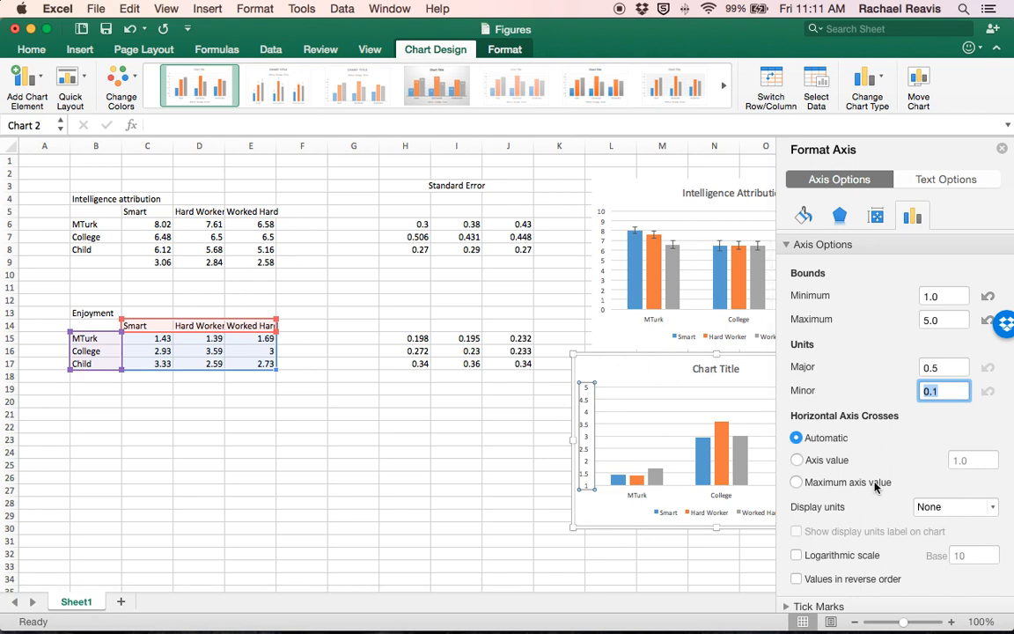
left_click(945, 388)
key("BackSpace")
type("5")
left_click(962, 376)
type("1")
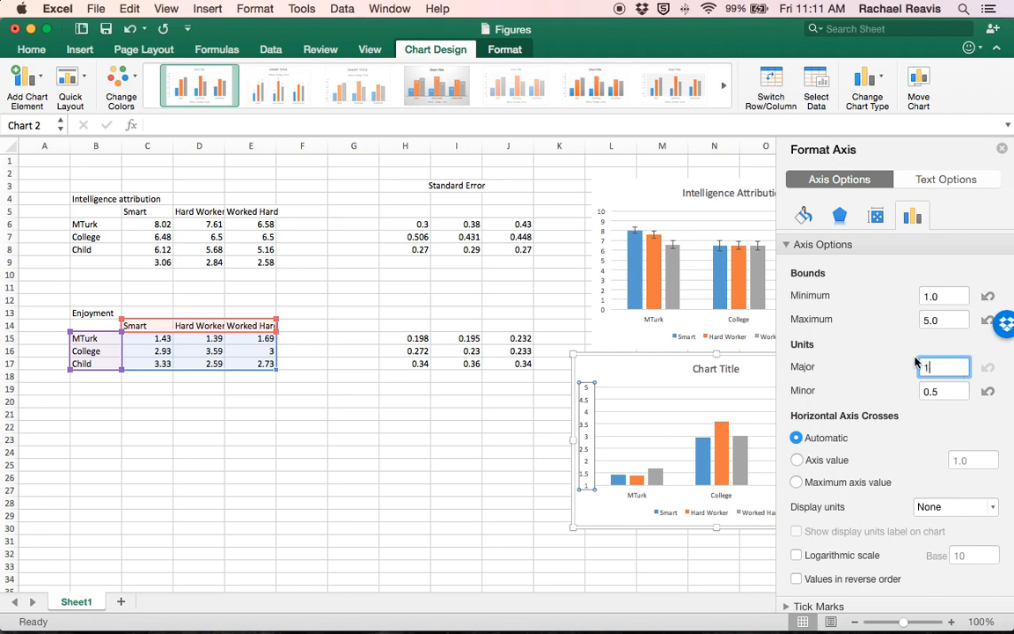
left_click(959, 389)
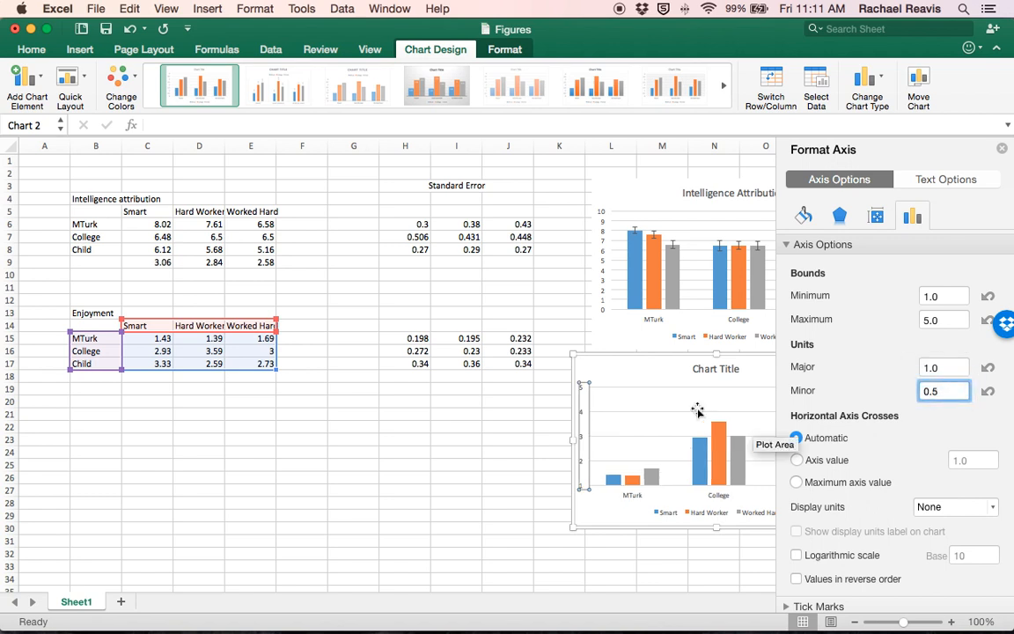
left_click(591, 392)
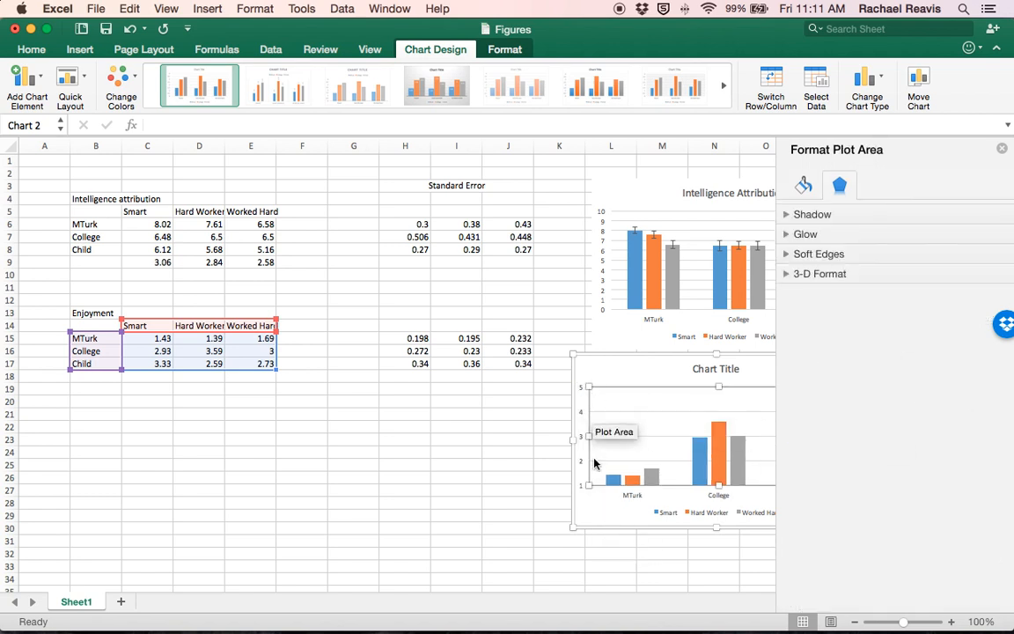
left_click(1003, 150)
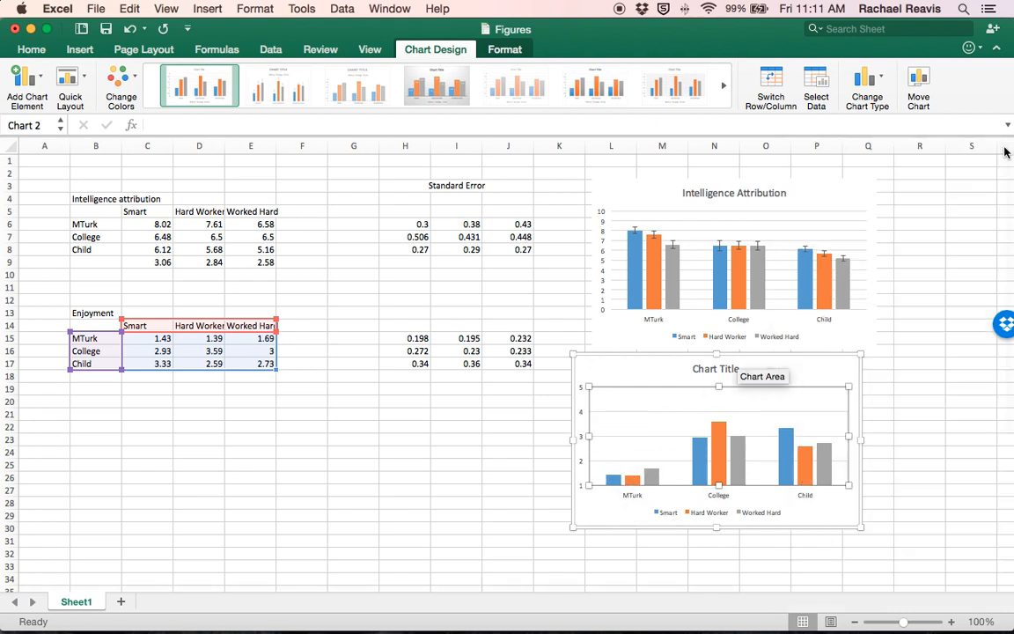
left_click(611, 374)
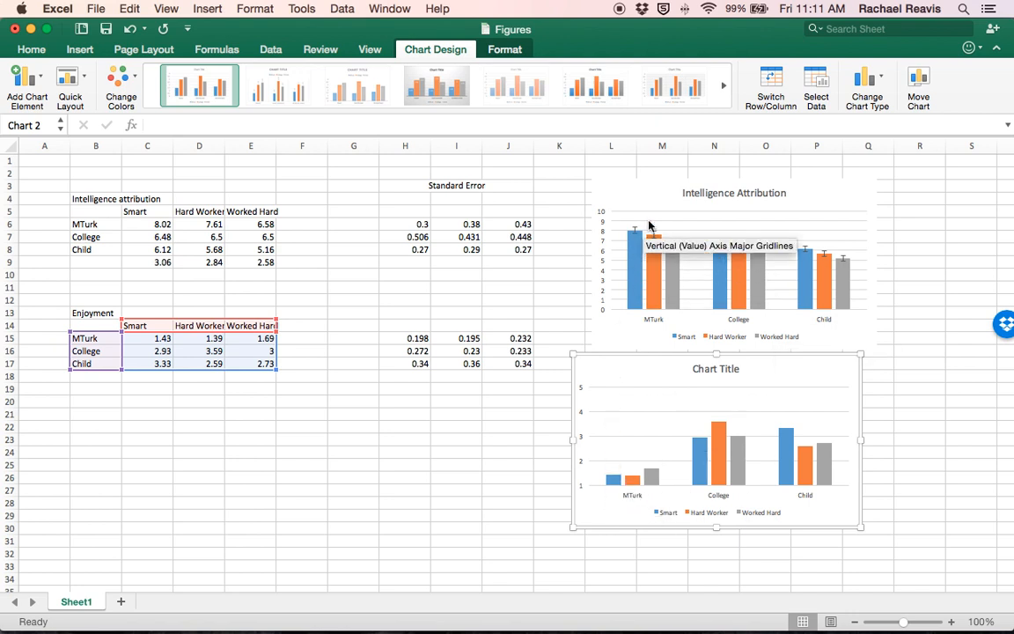
Step: Replace the lower chart's placeholder title with "Enjoyment (Reported Post-Failure)"
left_click(706, 369)
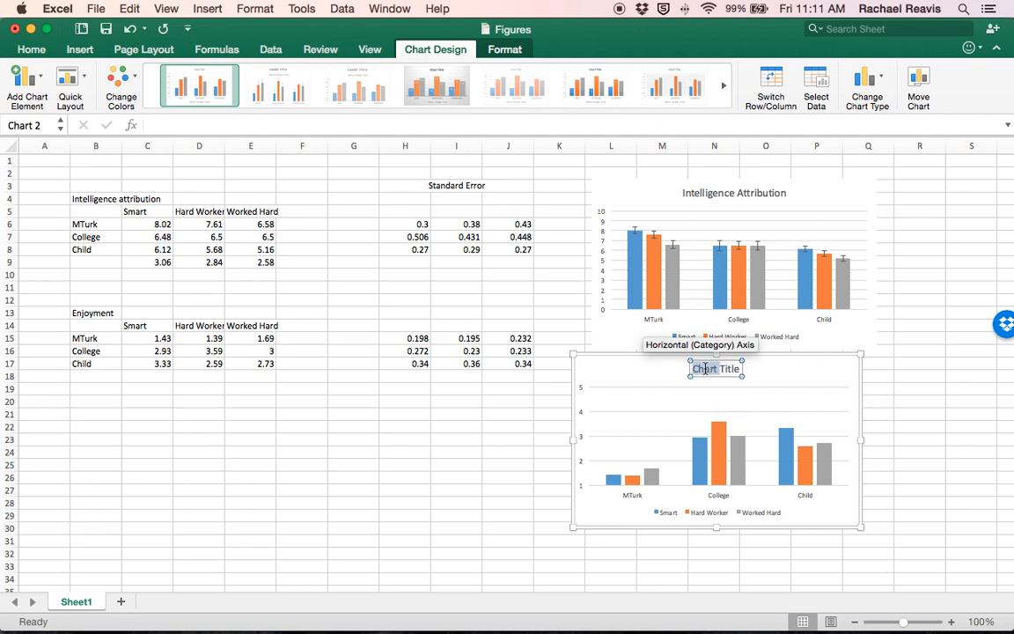
left_click_drag(704, 369, 760, 367)
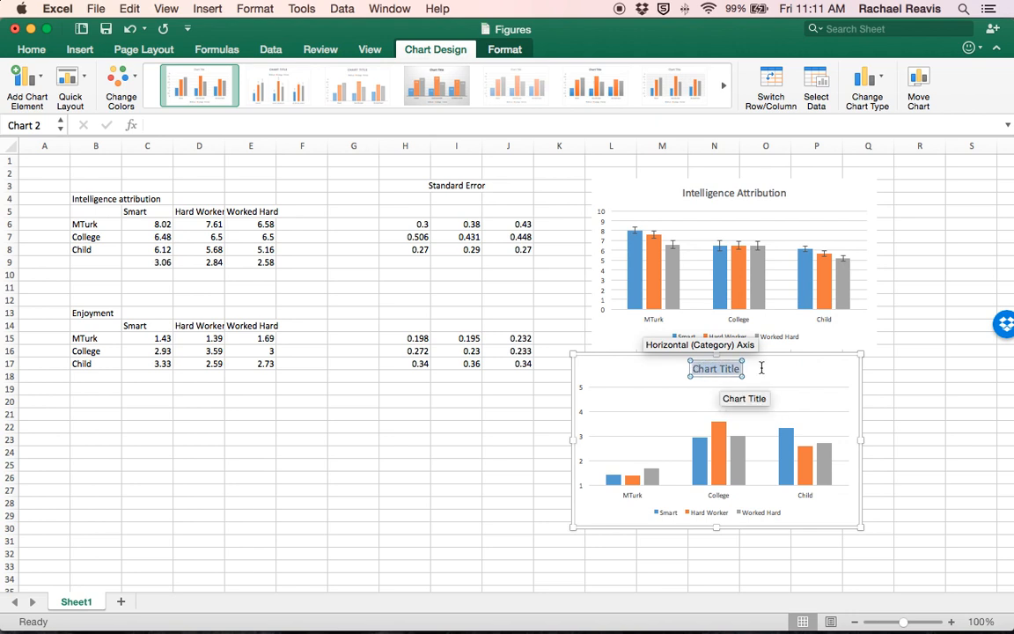
type("En")
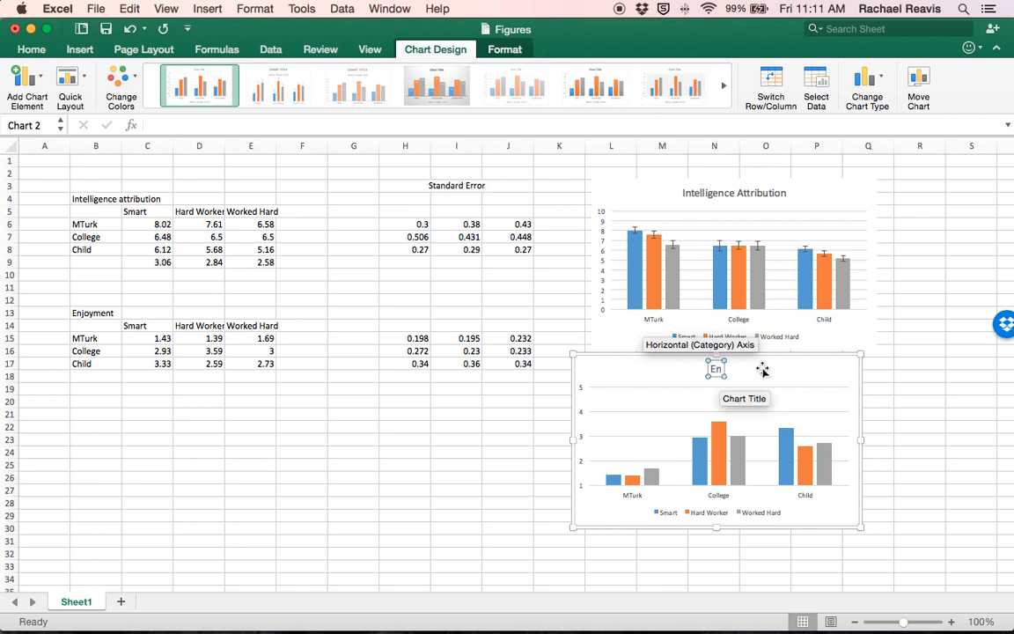
type("joyment (p")
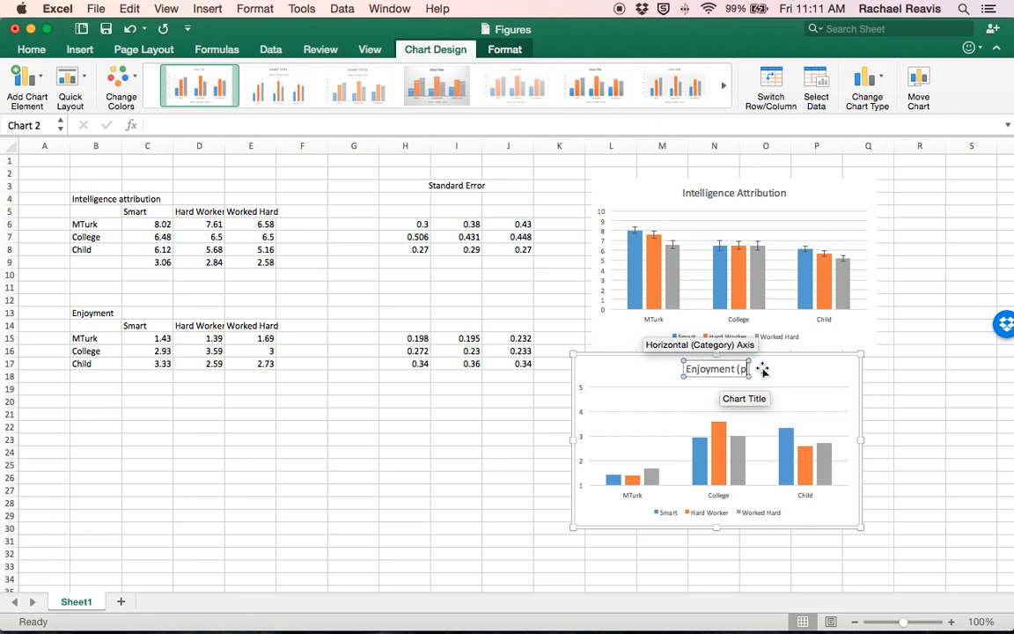
key("BackSpace")
type("Post")
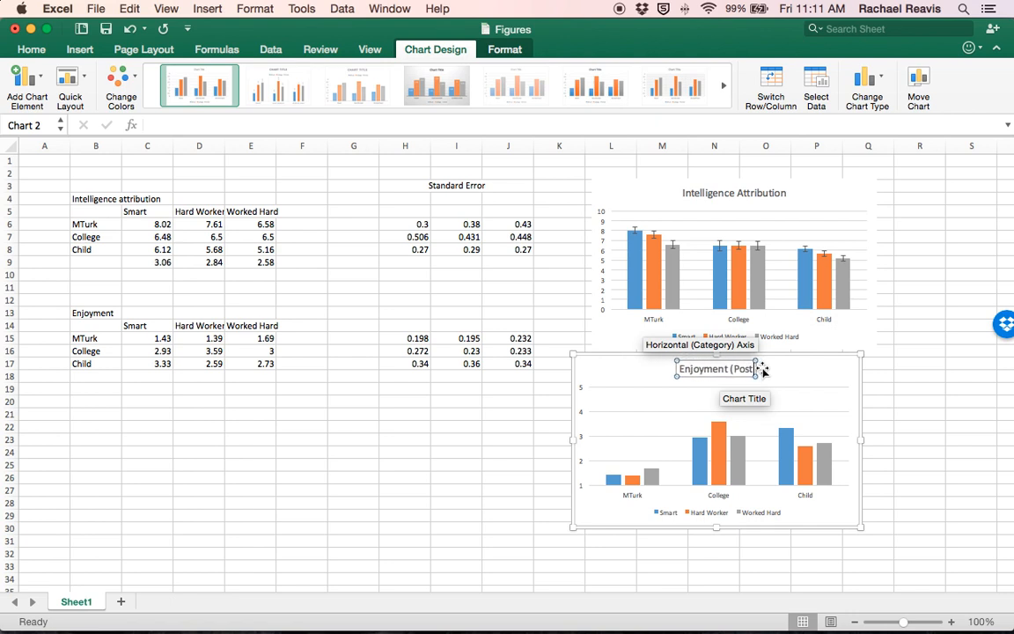
key("BackSpace")
key("BackSpace")
key("BackSpace")
key("BackSpace")
type("Reported p")
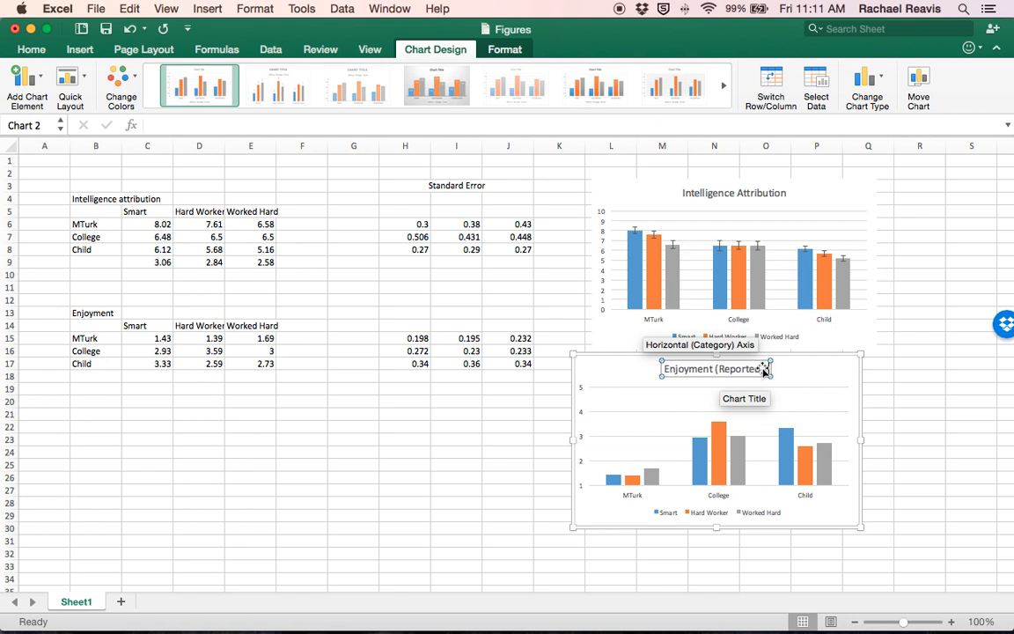
key("BackSpace")
type("Postte")
key("BackSpace")
key("BackSpace")
key("BackSpace")
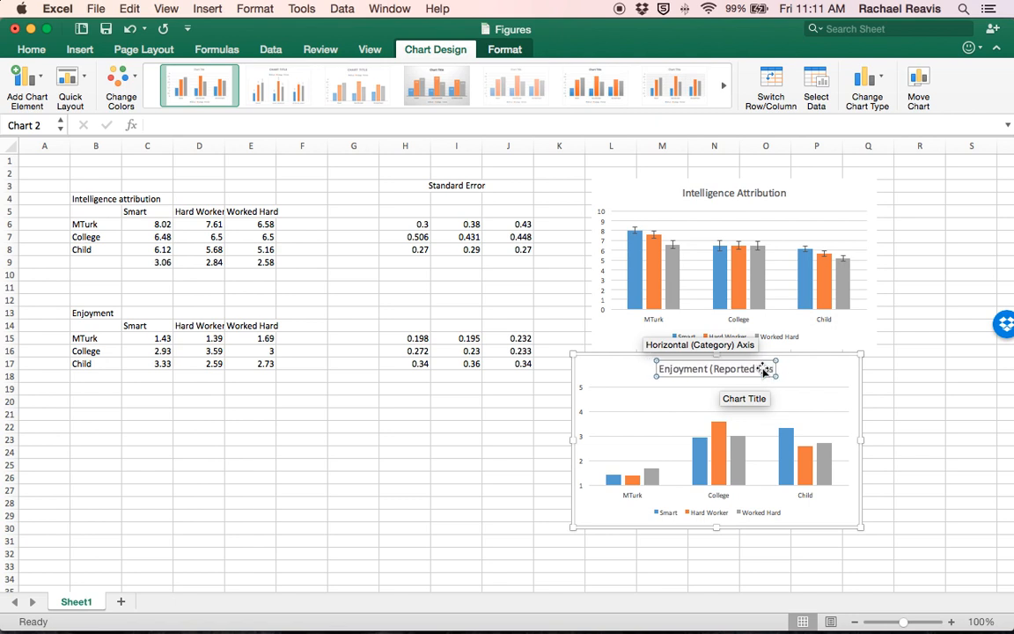
type("t")
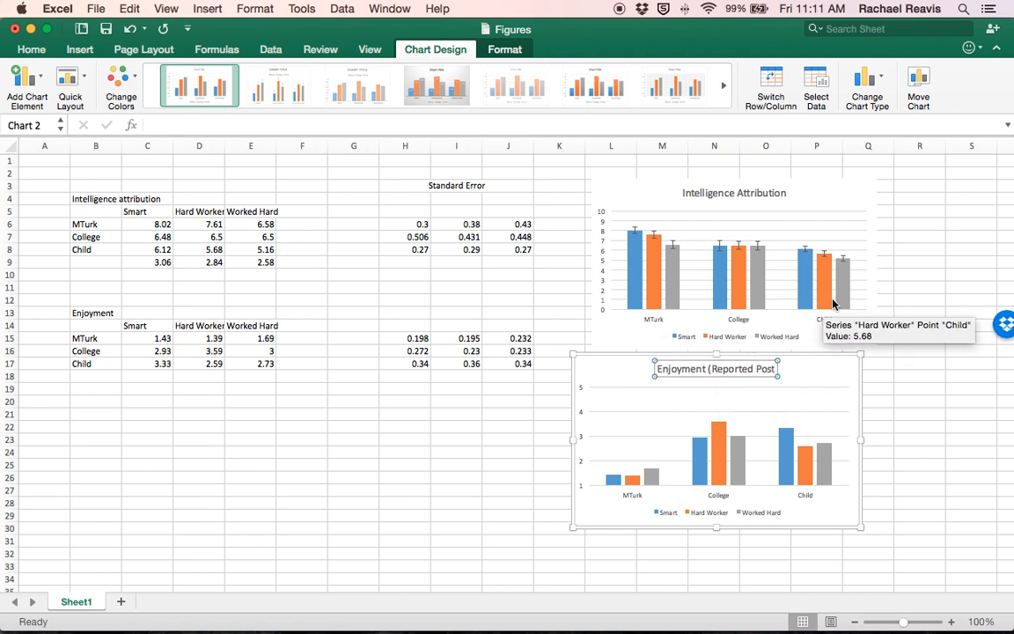
type("-Failure)")
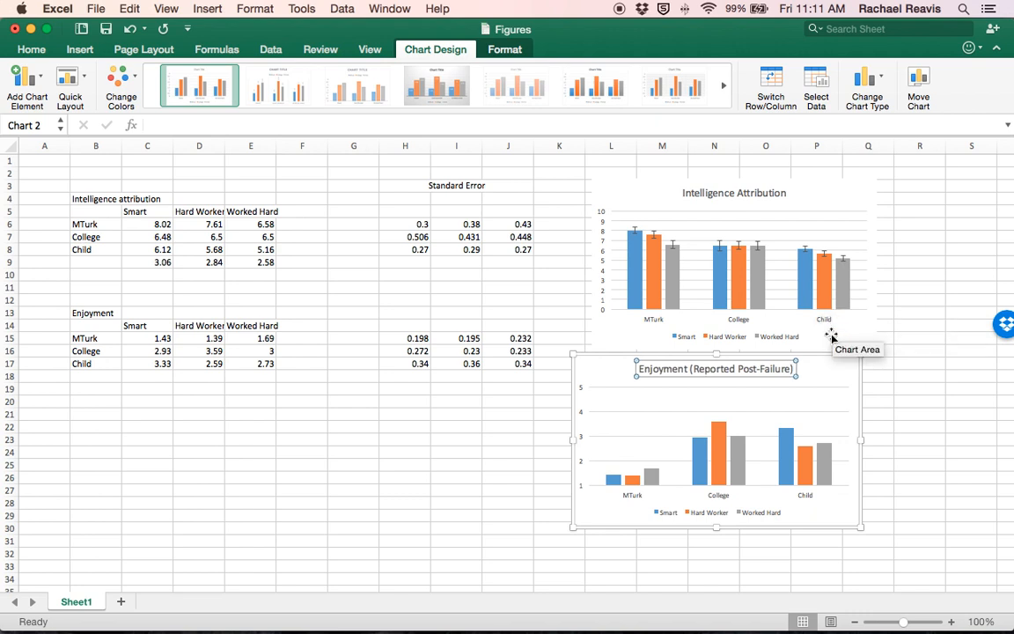
left_click(844, 371)
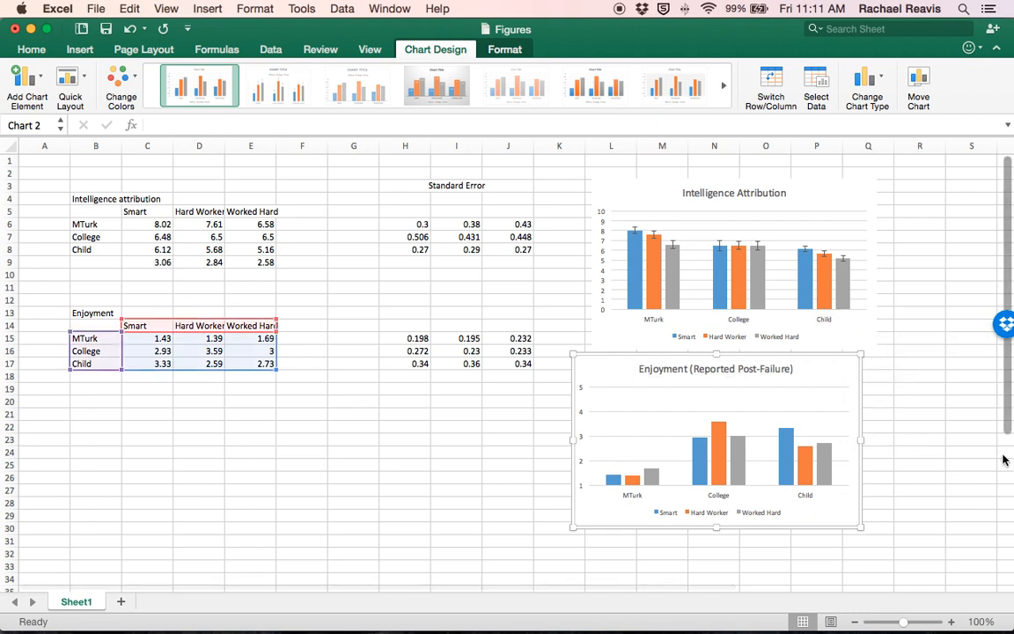
Step: Examine how the Smart bars and the Enjoyment means in C15:E17 correspond to the standard errors in H15:J17
left_click(614, 477)
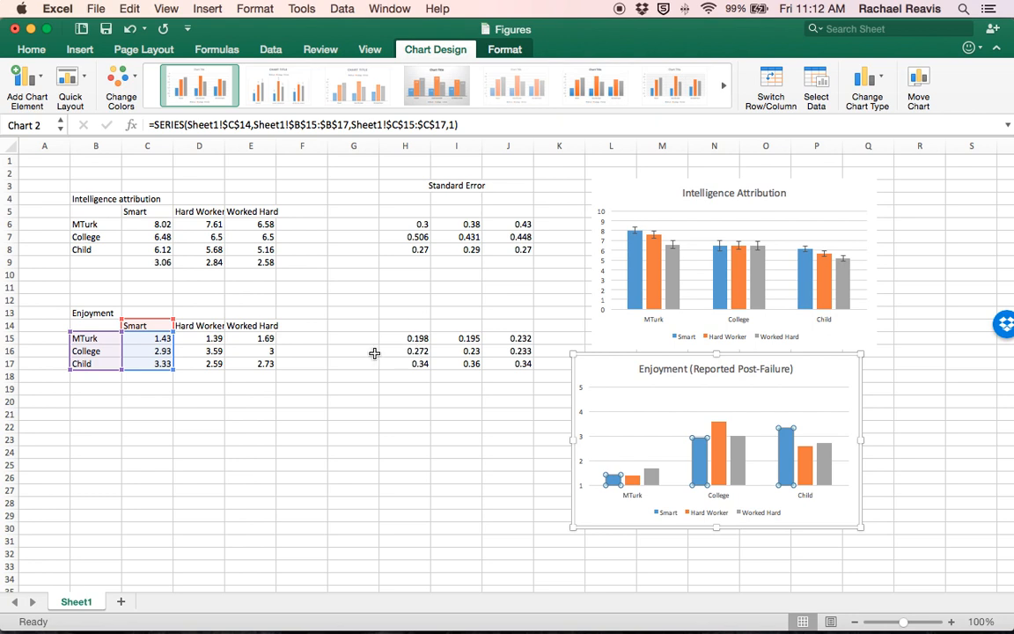
left_click(163, 339)
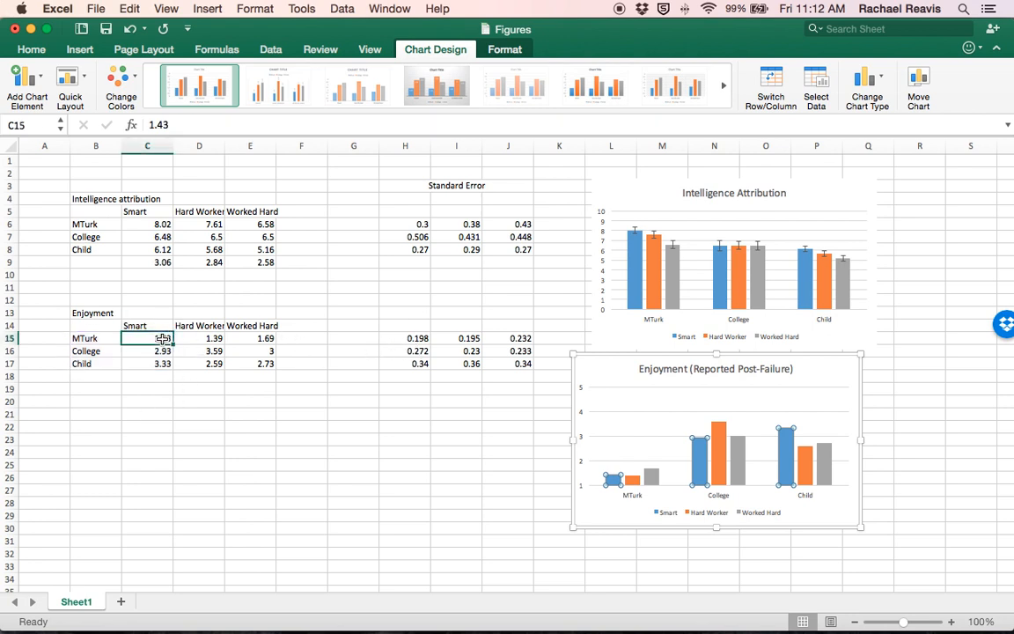
left_click(100, 341)
left_click(134, 338)
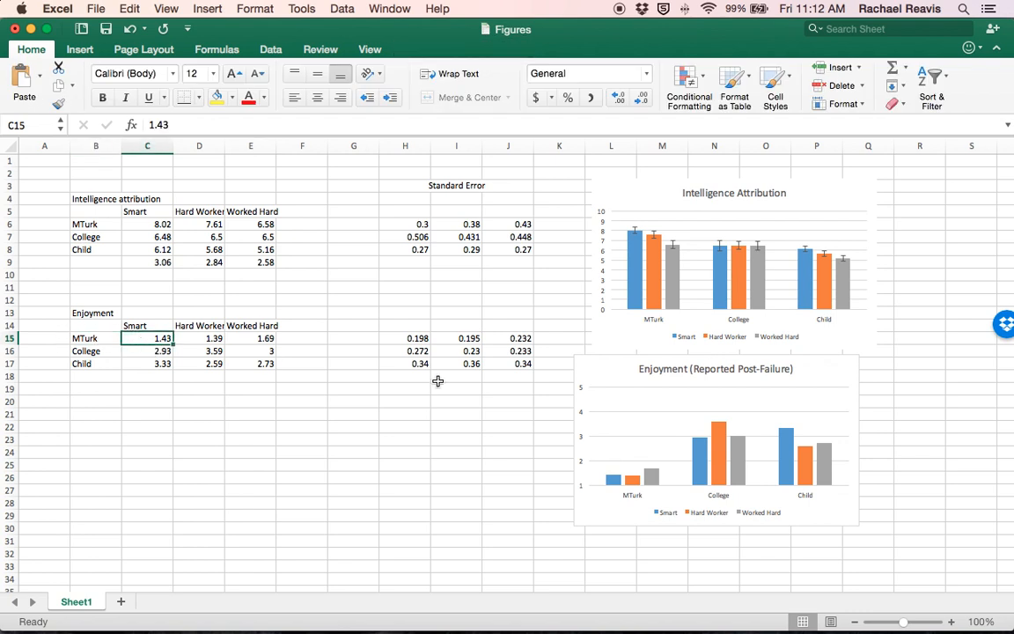
left_click(407, 338)
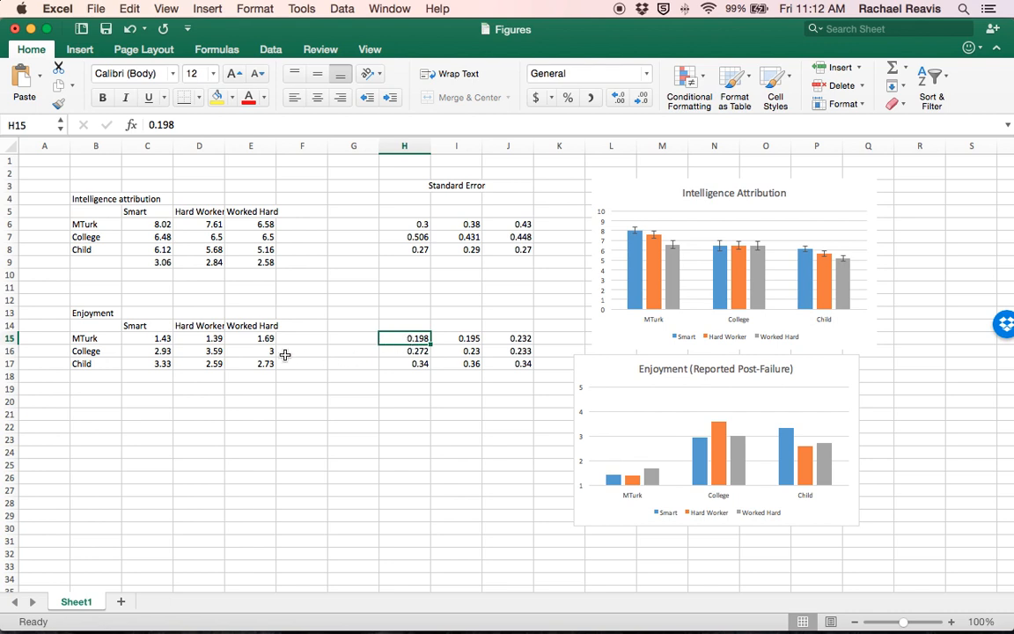
left_click_drag(400, 337, 520, 366)
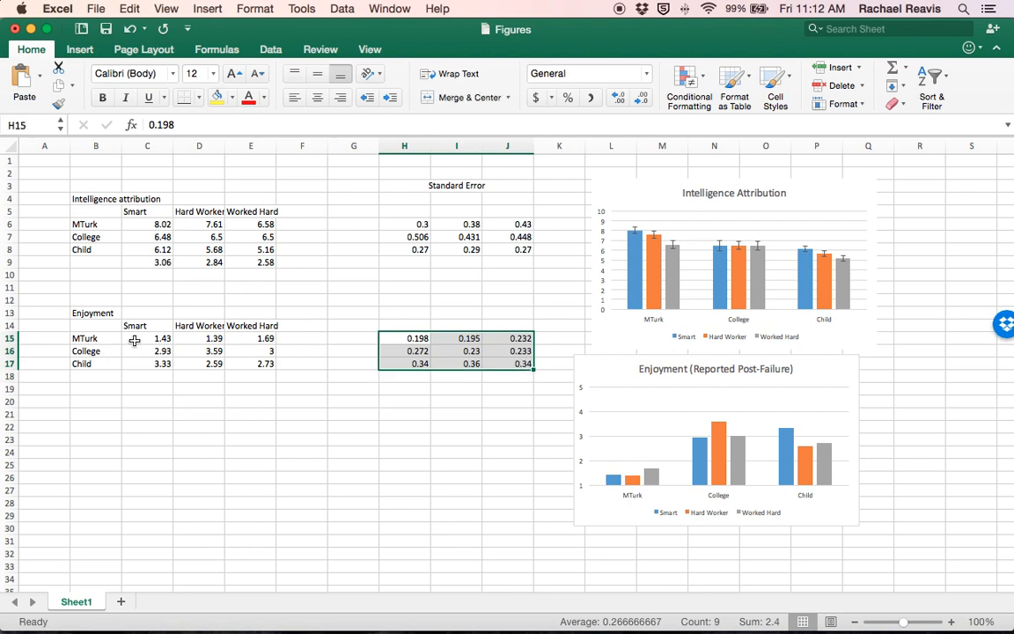
left_click_drag(134, 341, 262, 363)
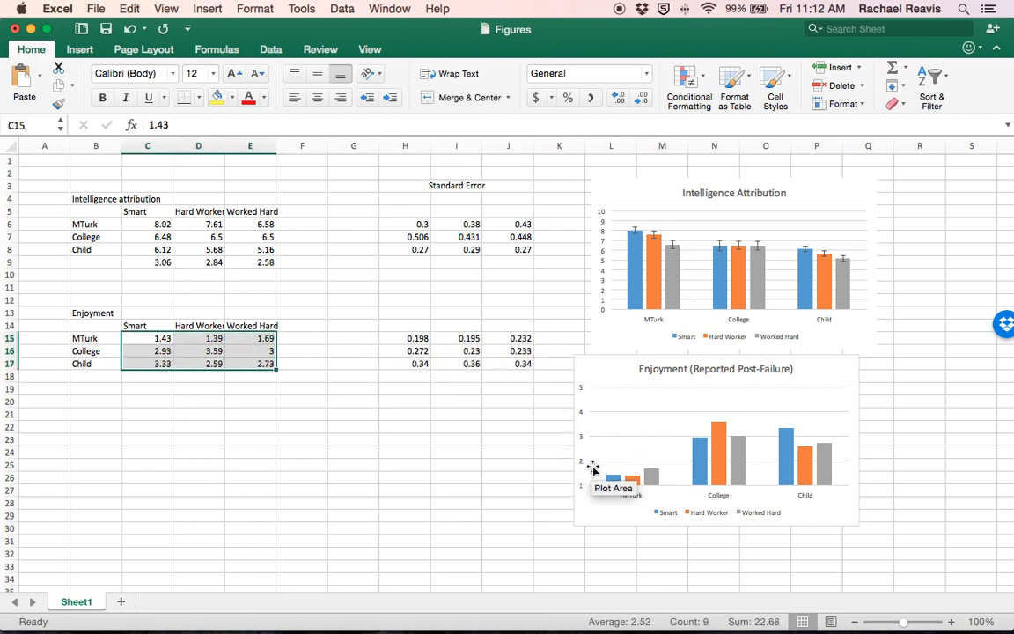
Step: Add error bars with a custom error amount to the Smart series in the Enjoyment chart
left_click(612, 479)
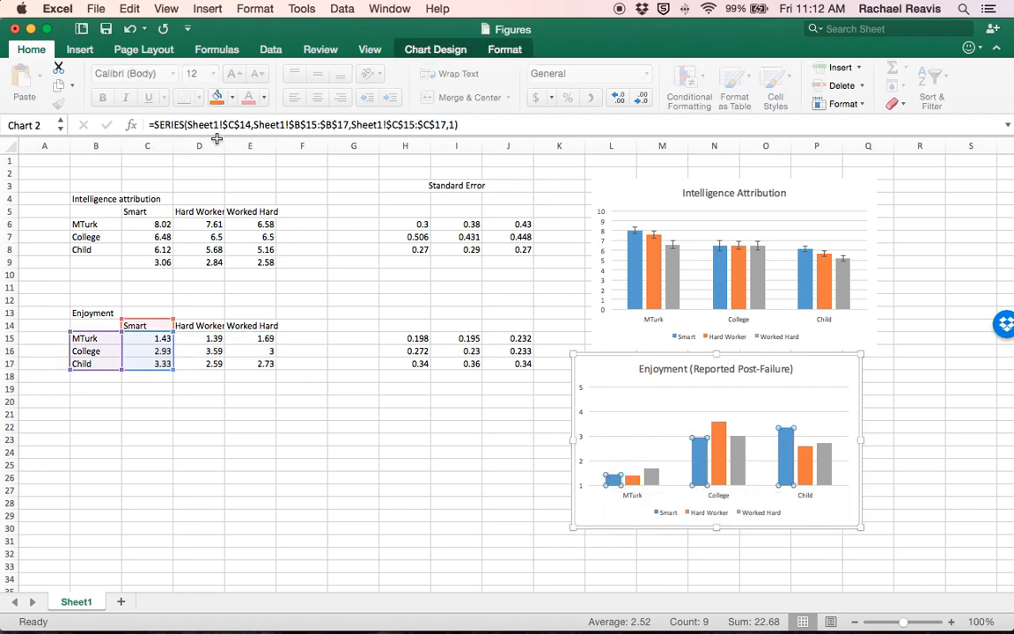
left_click(414, 50)
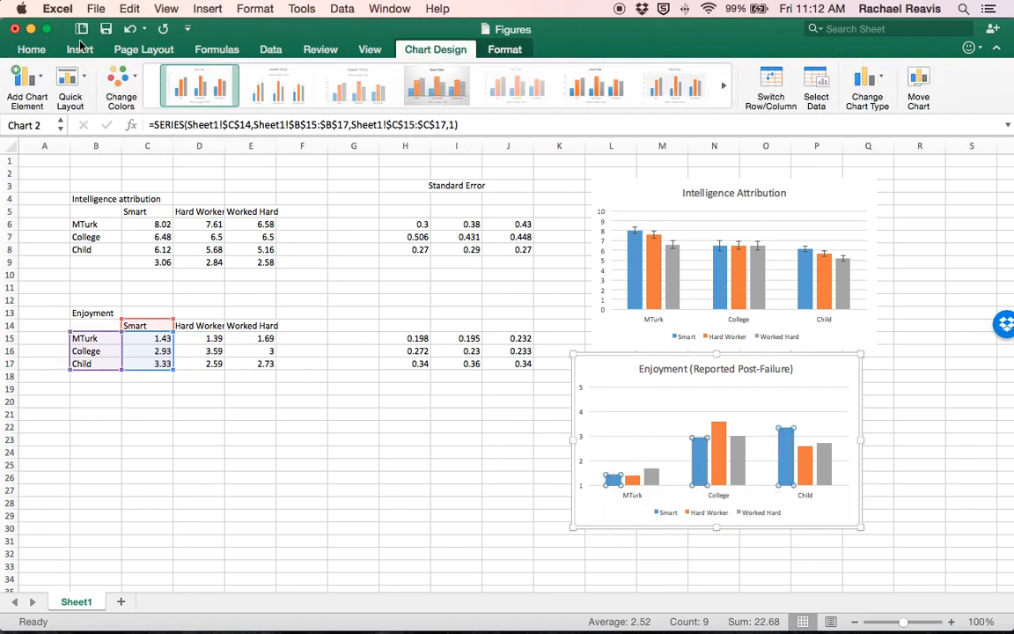
left_click(46, 88)
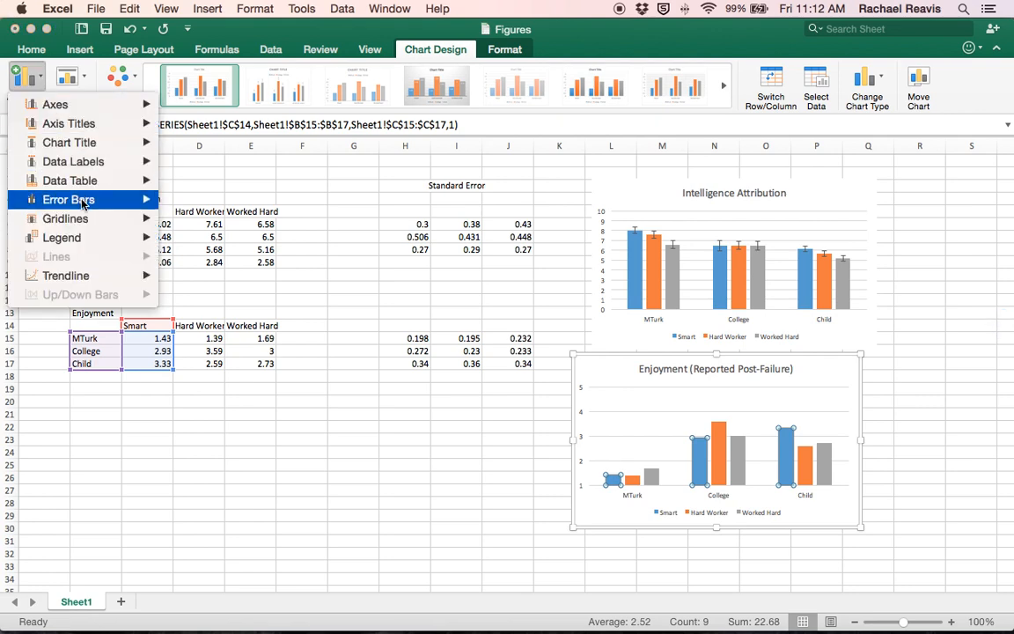
mouse_move(88, 199)
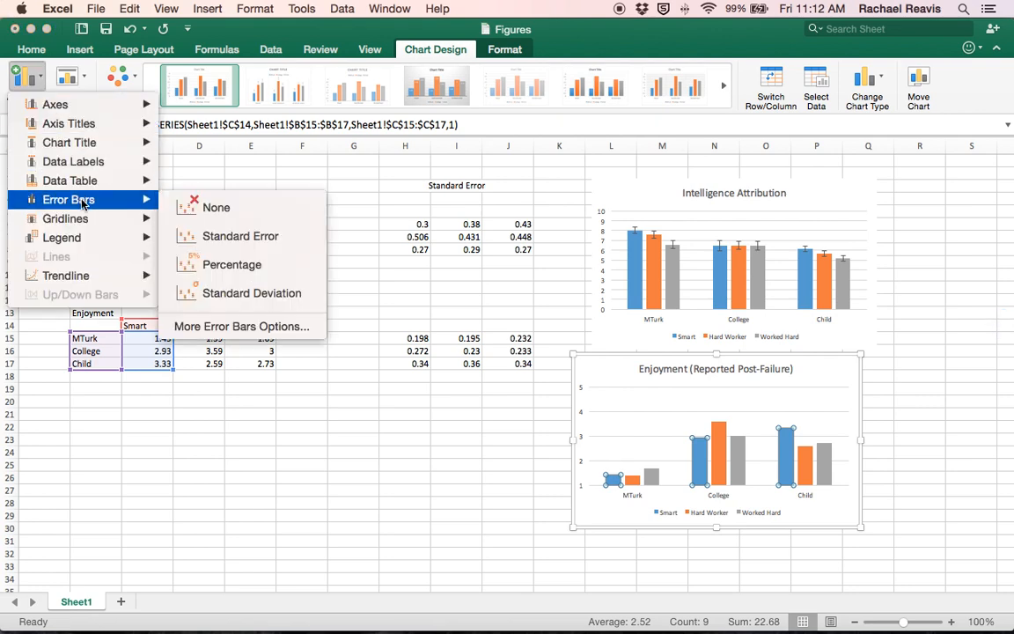
left_click(262, 328)
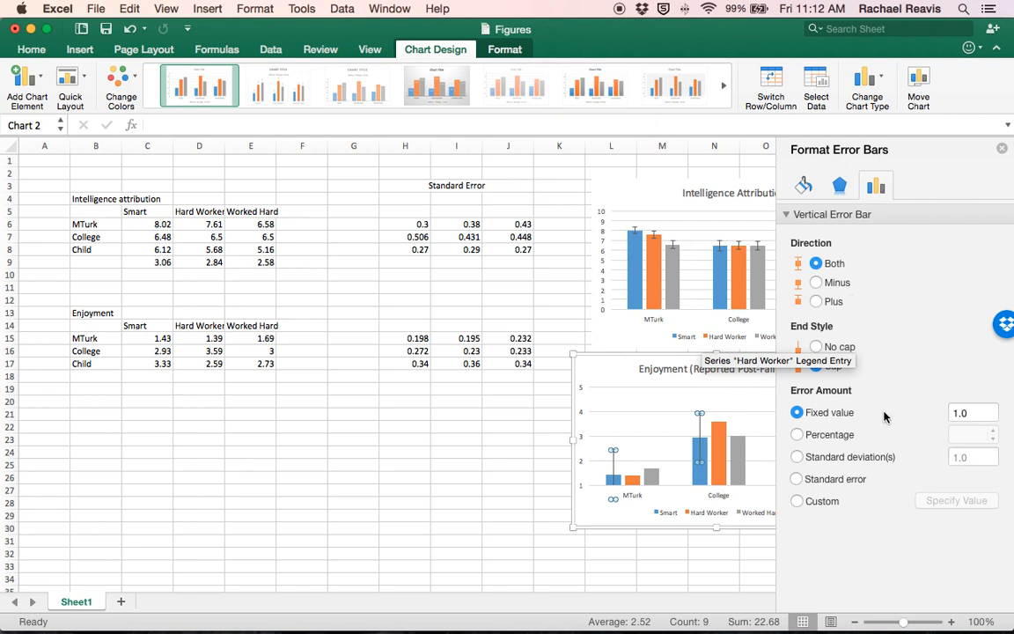
left_click(797, 500)
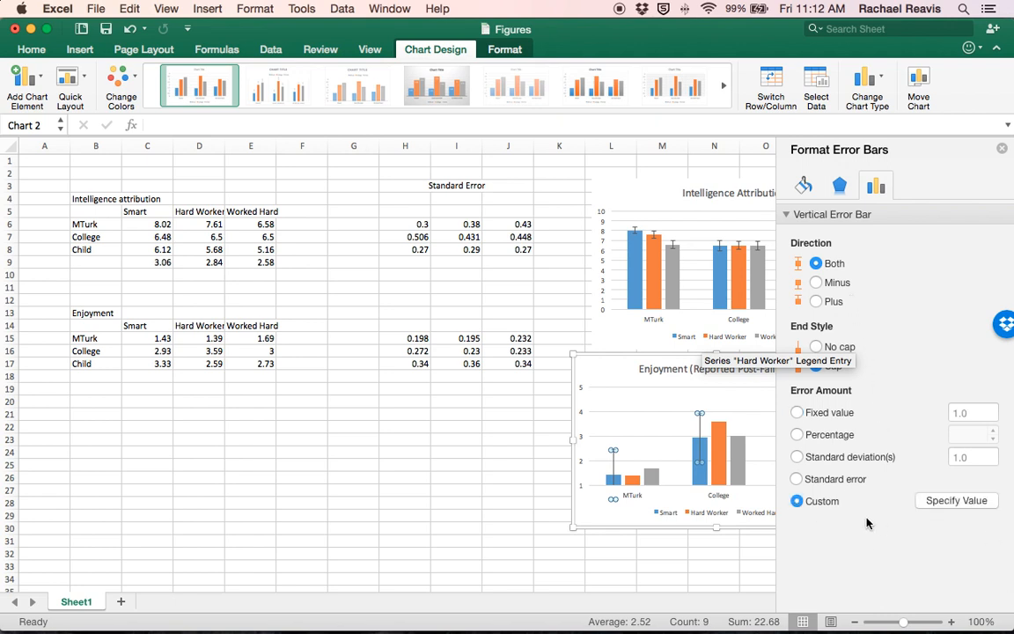
Step: Set both the positive and negative error values of the Smart error bars to =Sheet1!$H$15:$H$17
left_click(938, 501)
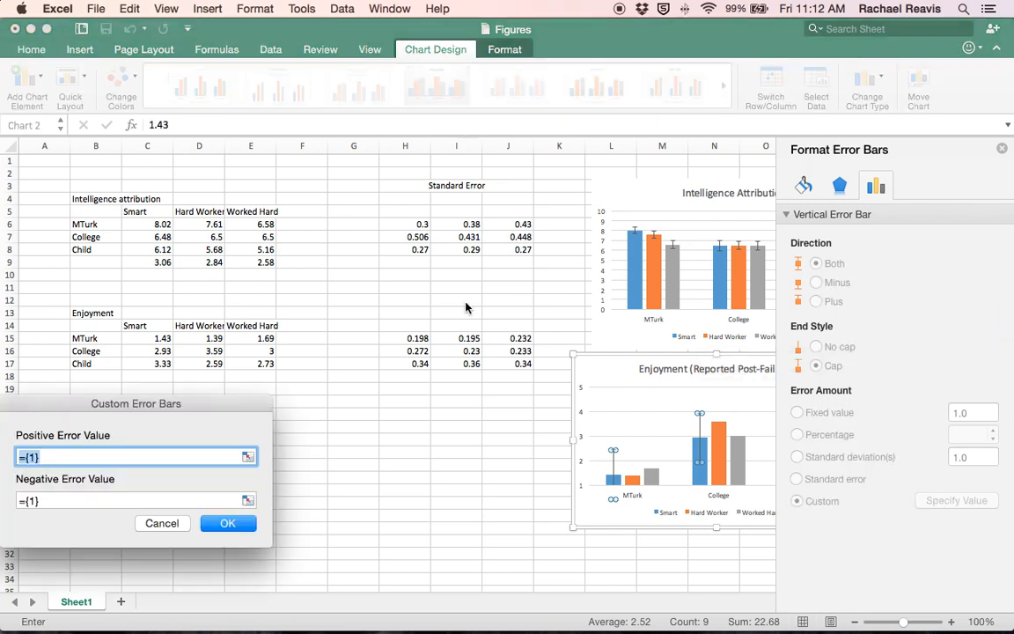
left_click_drag(411, 338, 413, 364)
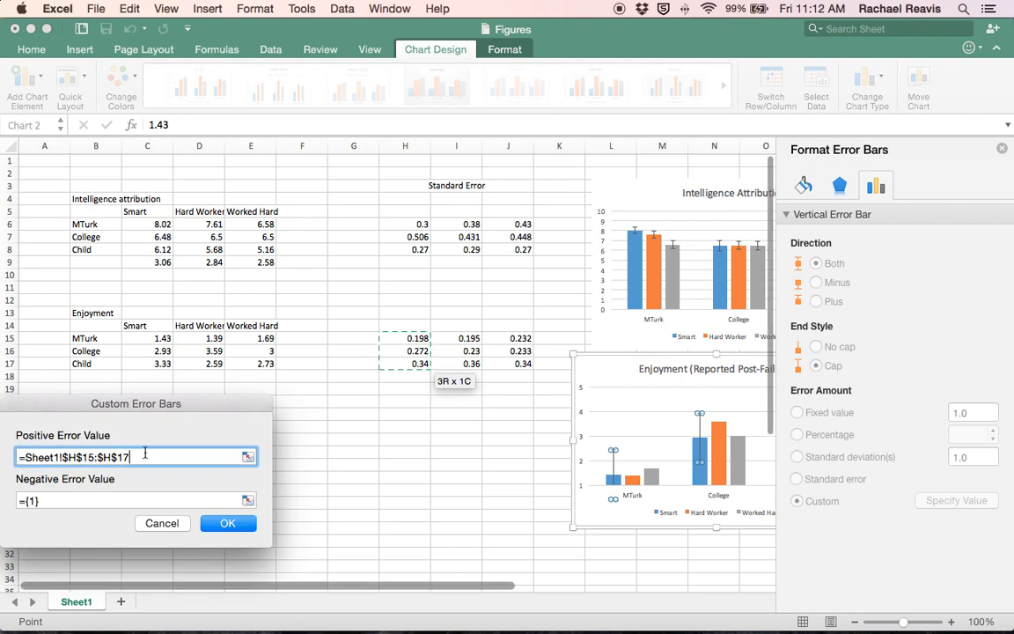
left_click_drag(134, 457, 19, 456)
key("super+c")
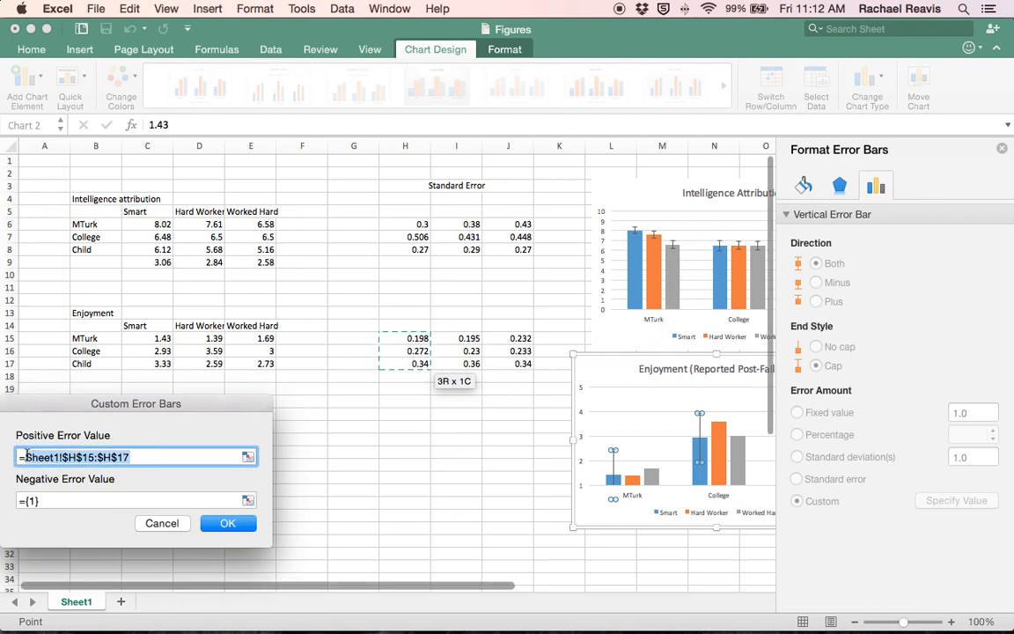
left_click(68, 500)
key("BackSpace")
key("BackSpace")
key("BackSpace")
key("super+v")
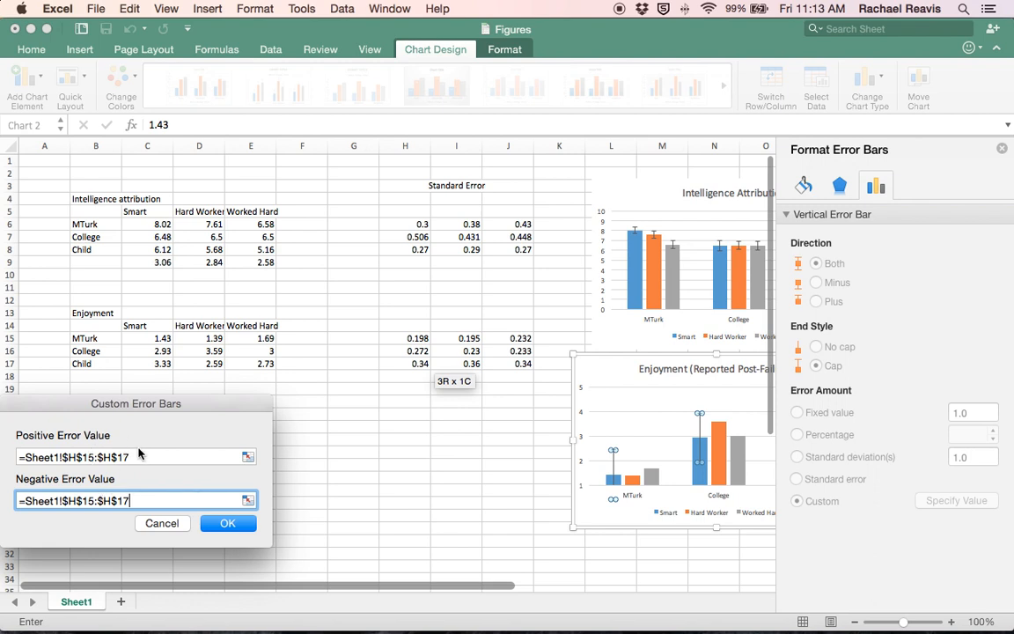
left_click(235, 525)
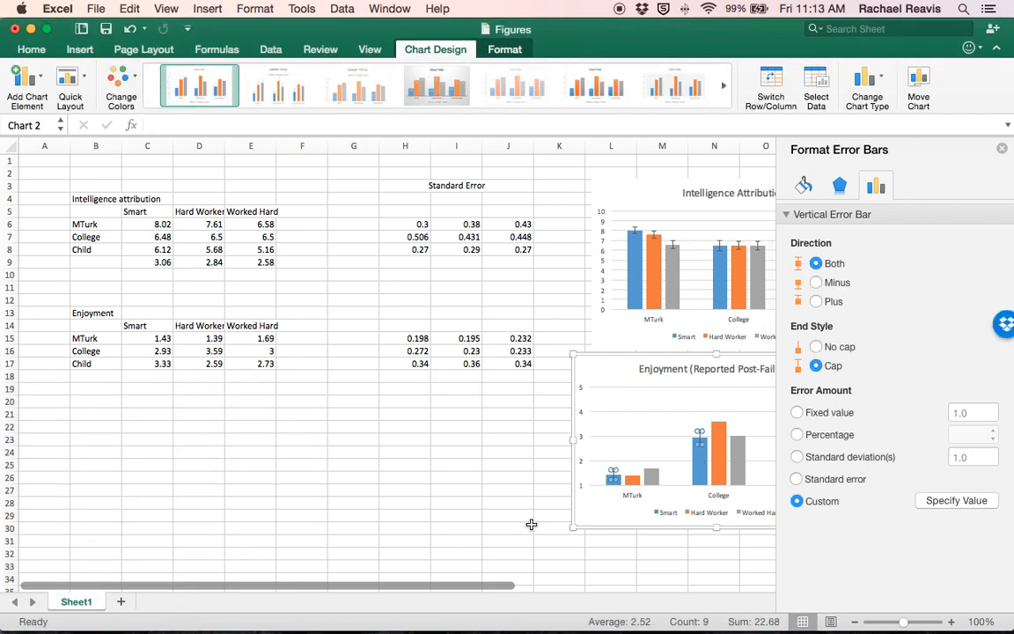
Step: Add error bars with a custom error amount to the Hard Worker series in the Enjoyment chart
left_click(631, 482)
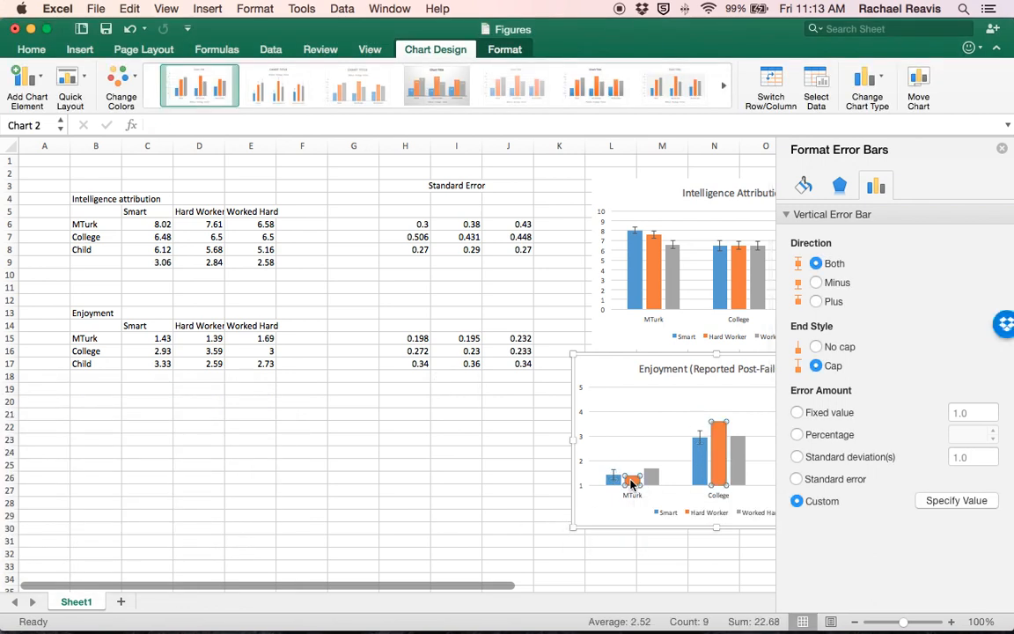
left_click(40, 80)
mouse_move(86, 200)
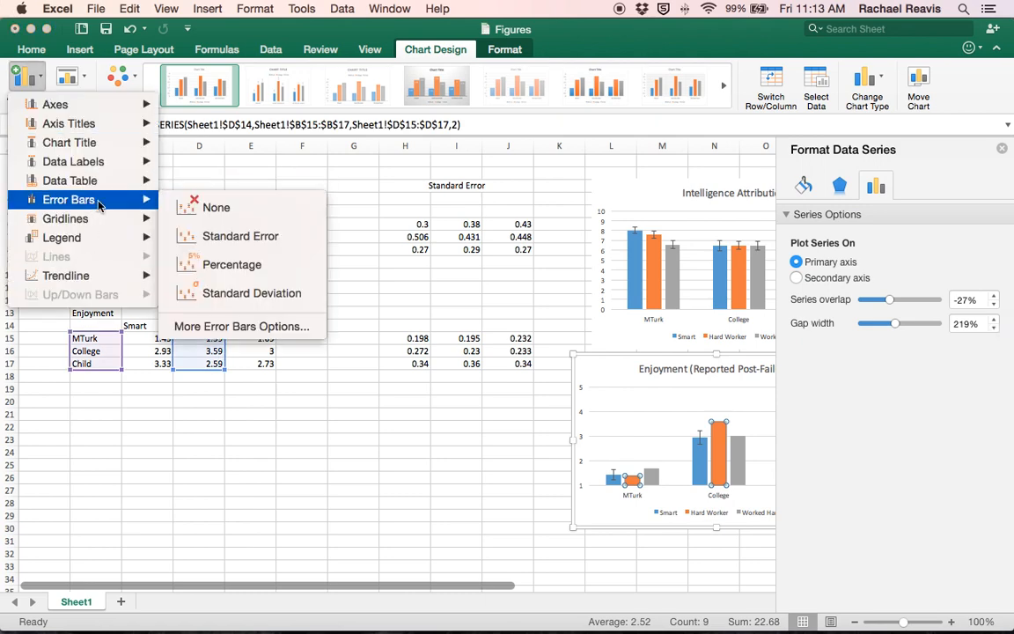
left_click(233, 325)
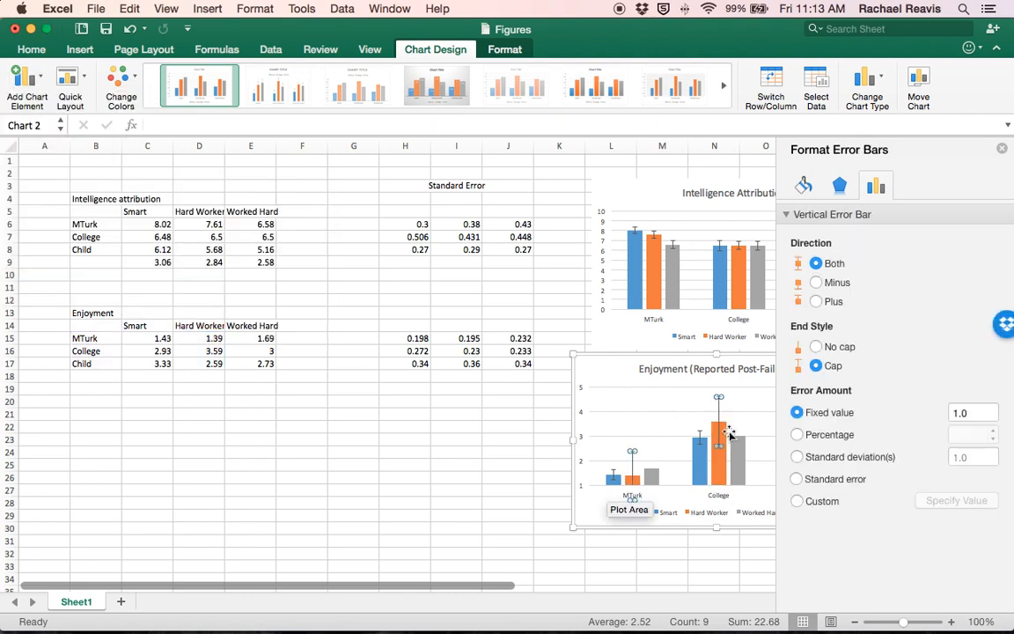
left_click(797, 500)
Step: Set both the positive and negative error values of the Hard Worker error bars to =Sheet1!$I$15:$I$17
left_click(956, 500)
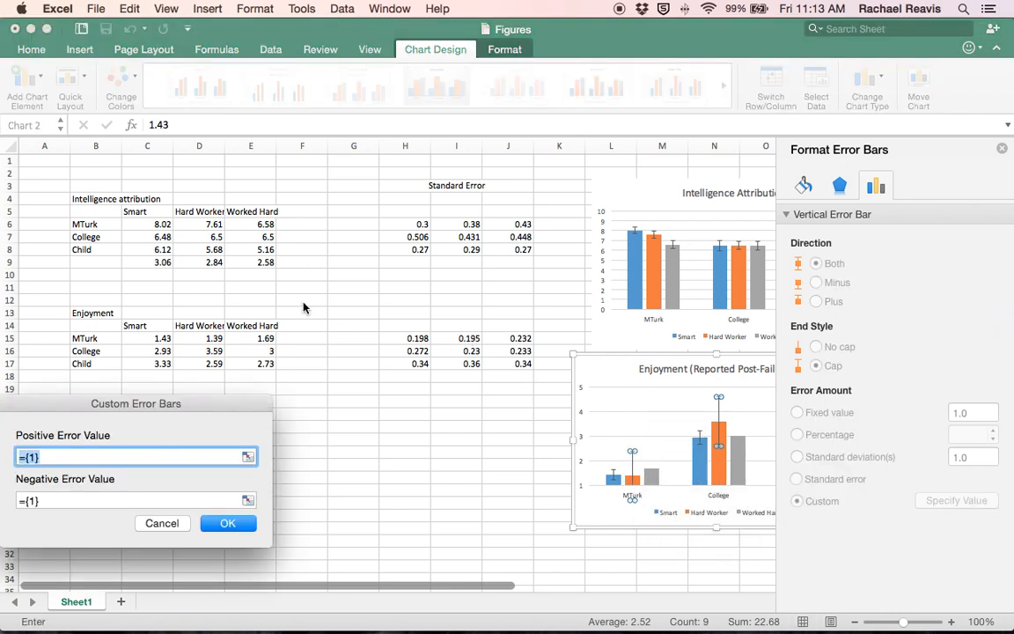
left_click_drag(458, 339, 460, 363)
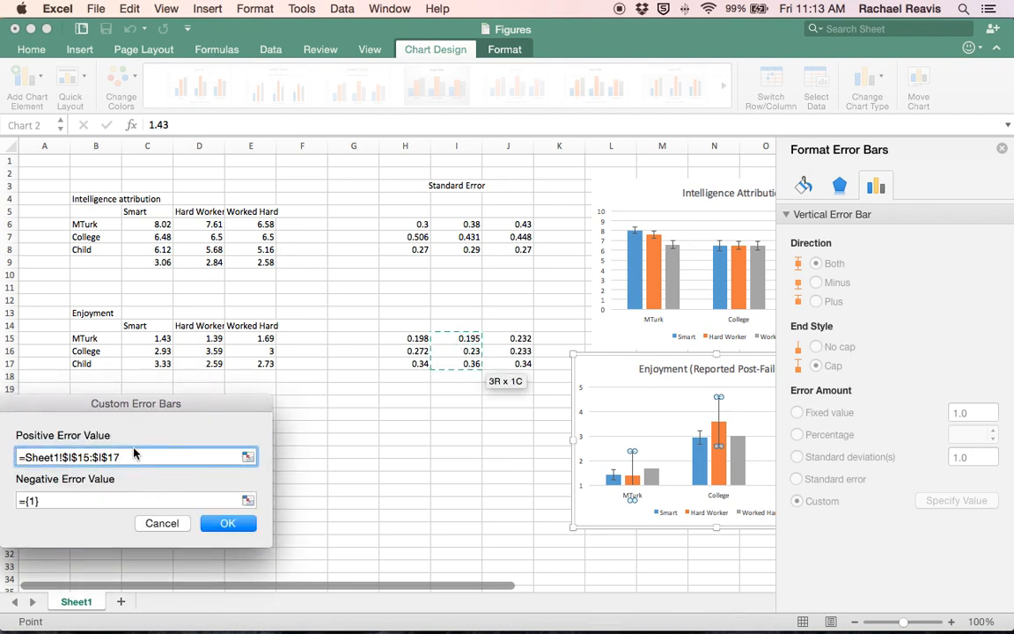
left_click_drag(121, 457, 25, 457)
key("super+c")
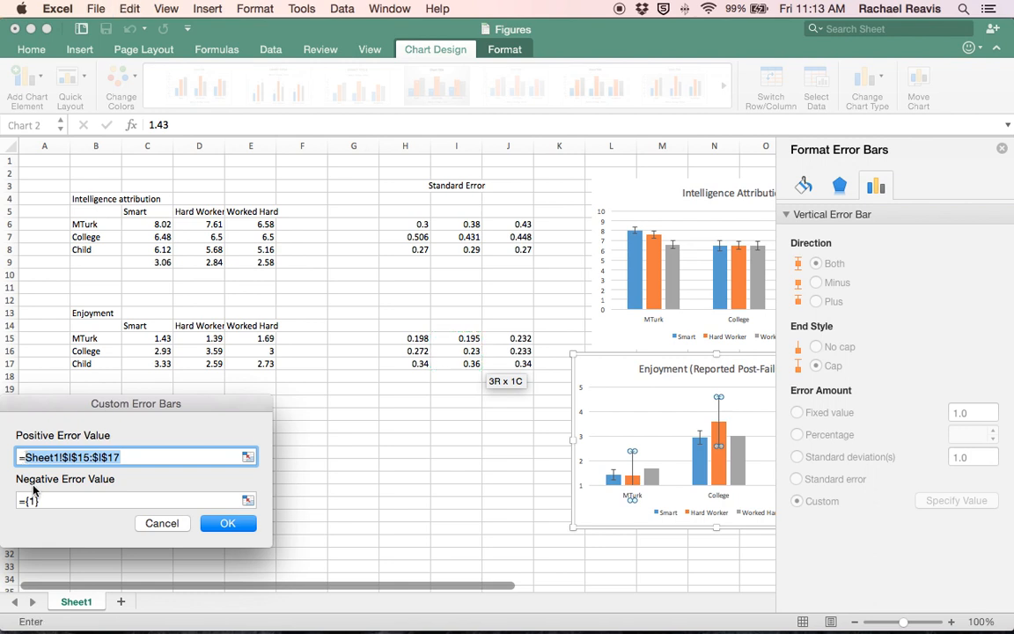
left_click(44, 502)
key("BackSpace")
key("BackSpace")
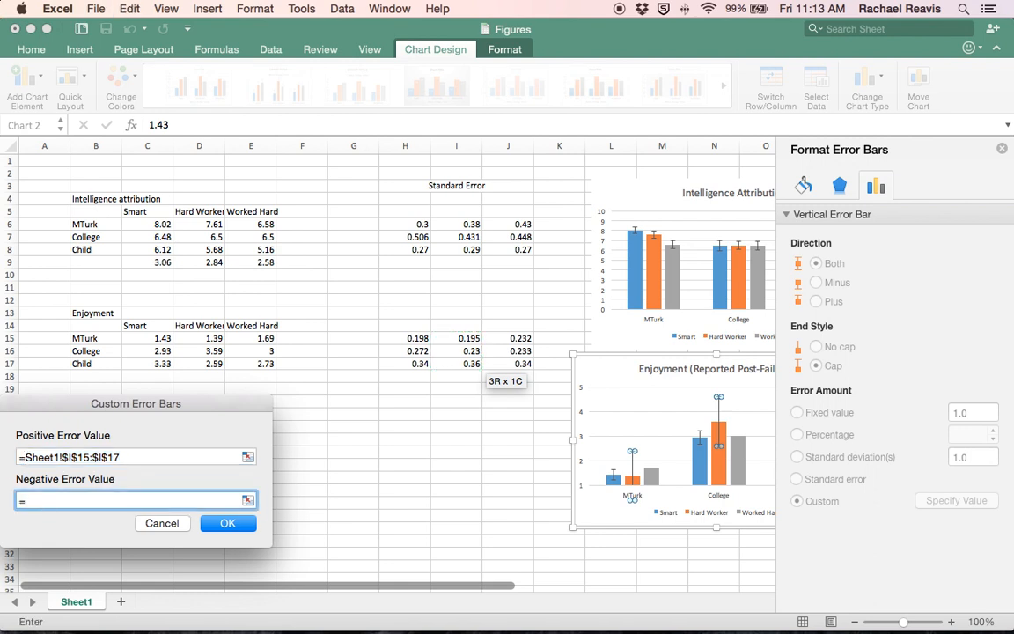
key("super+v")
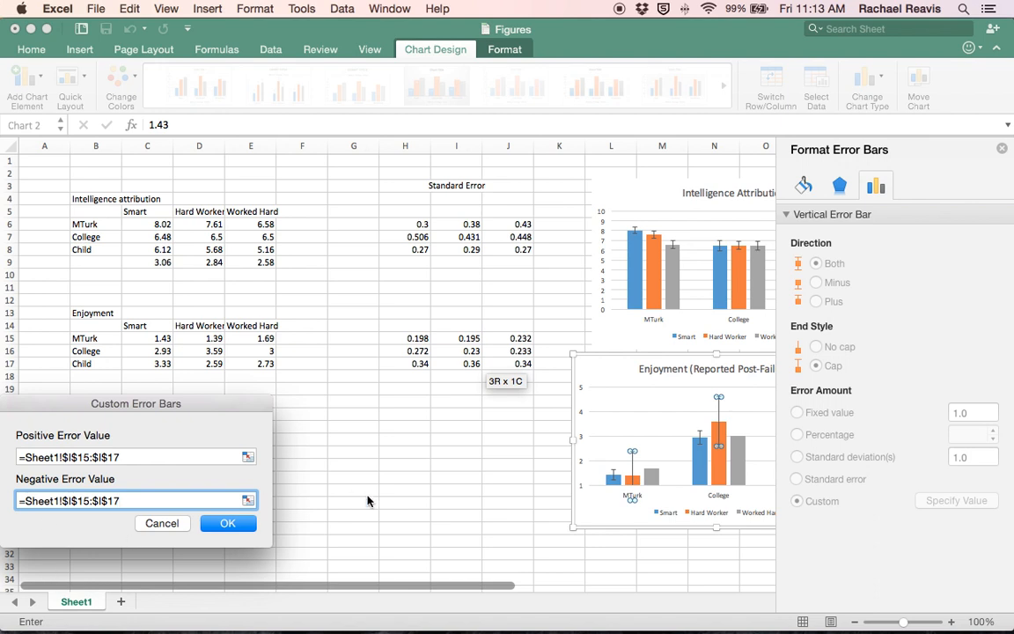
left_click(246, 529)
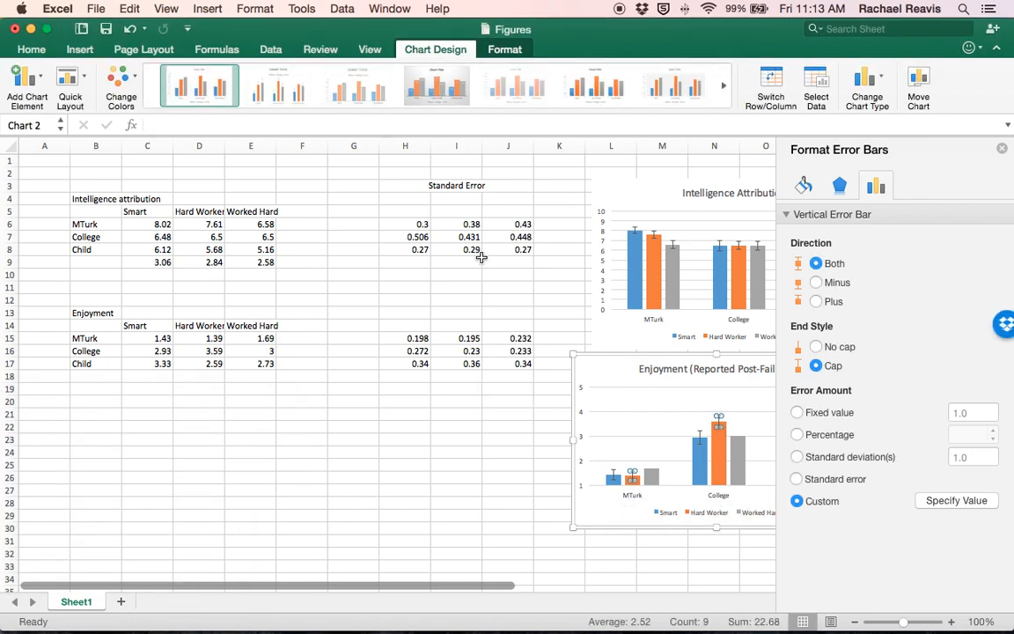
Step: Add error bars with a custom error amount to the Worked Hard series in the Enjoyment chart
left_click(651, 475)
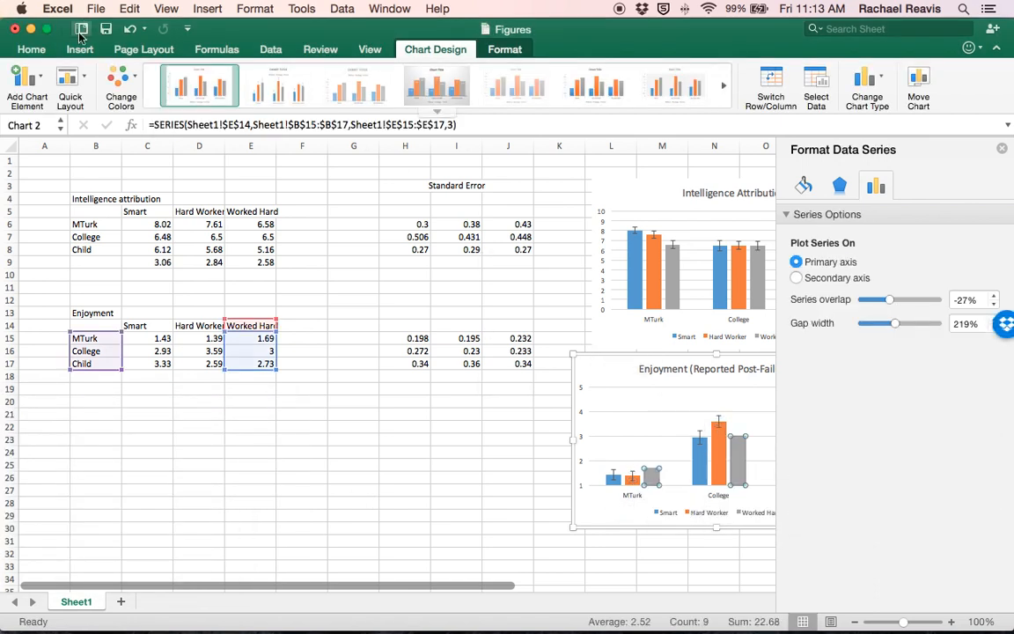
left_click(44, 82)
mouse_move(75, 199)
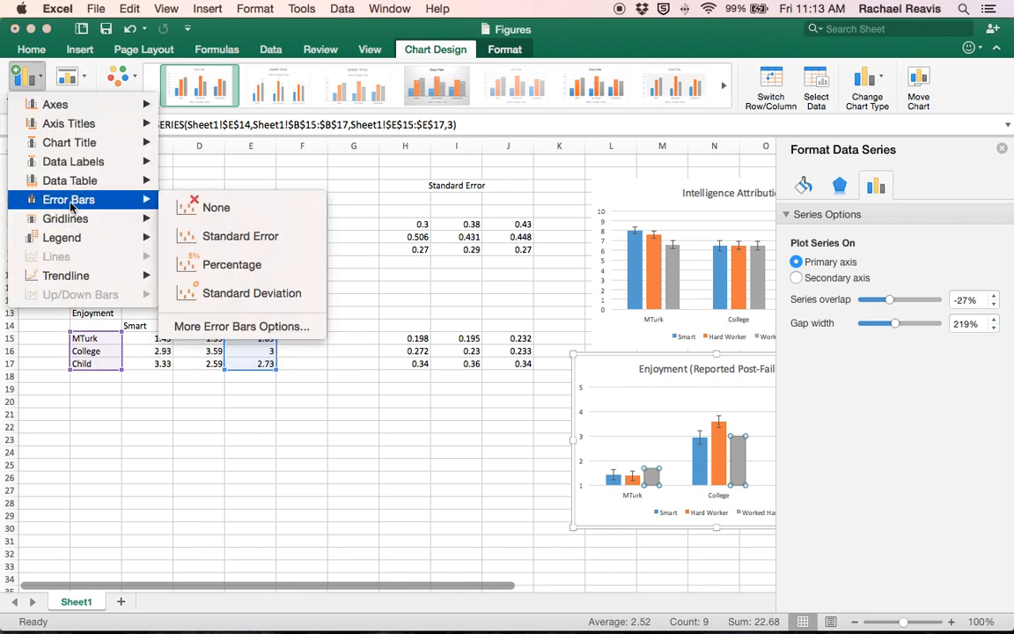
left_click(242, 325)
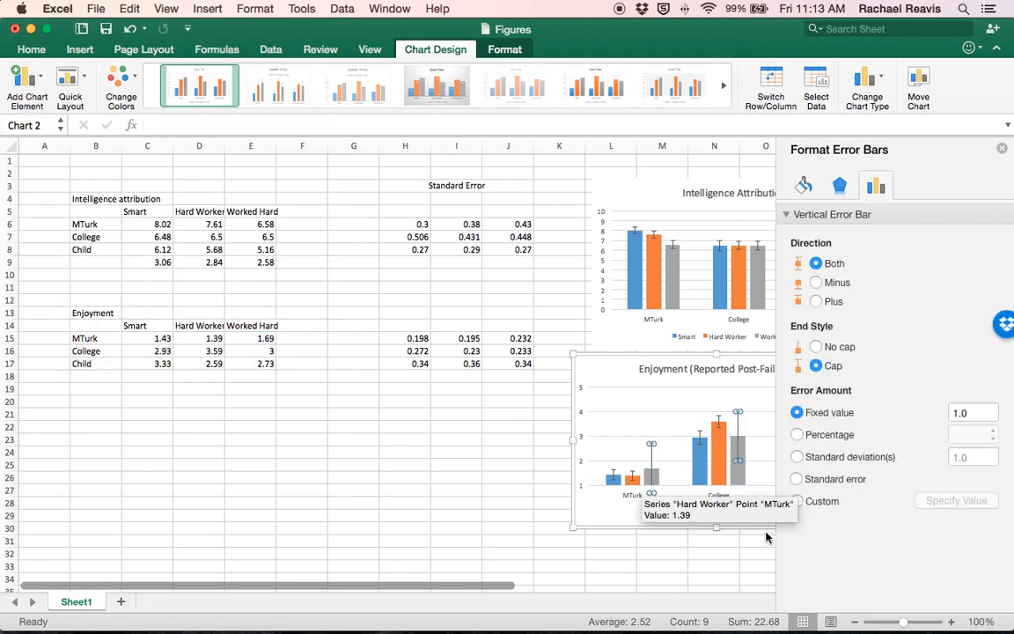
left_click(807, 502)
Step: Set both the positive and negative error values of the Worked Hard error bars to =Sheet1!$J$15:$J$17 and finish the error bar formatting
left_click(955, 500)
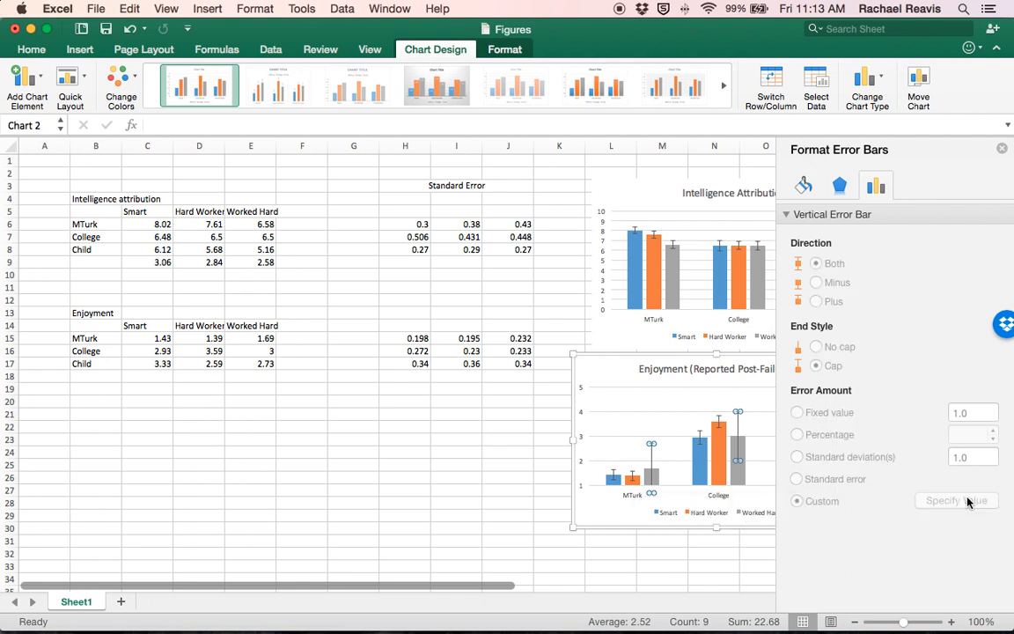
left_click_drag(507, 339, 503, 367)
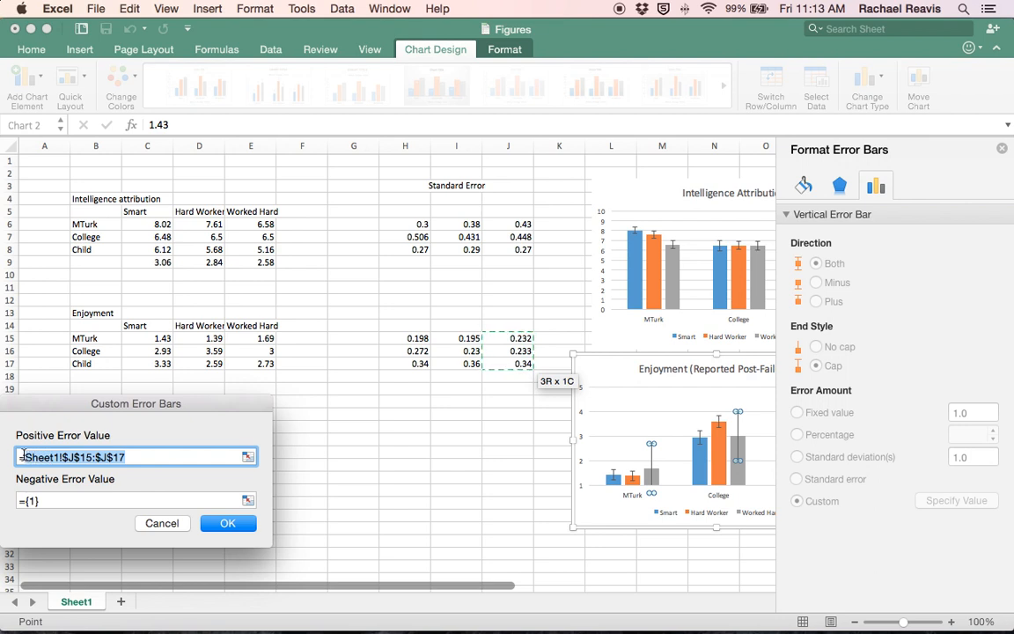
left_click(42, 501)
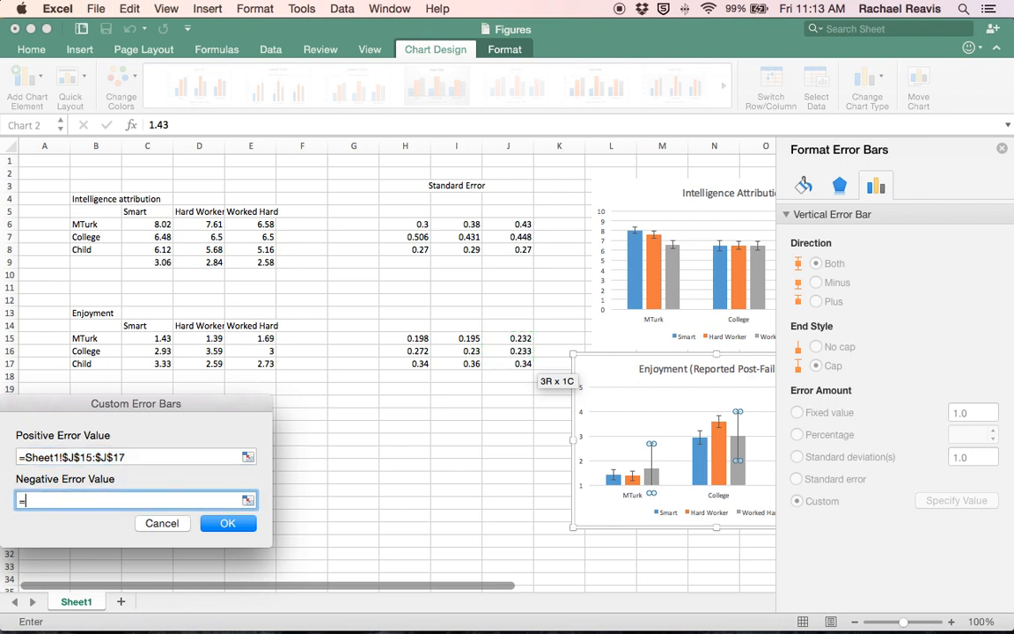
key("super+v")
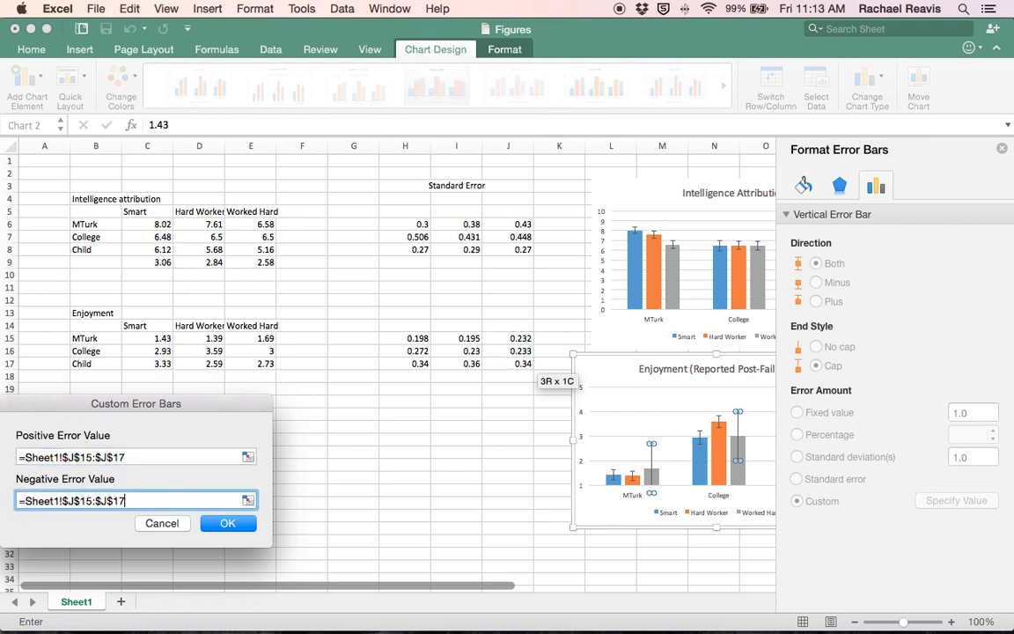
left_click(226, 525)
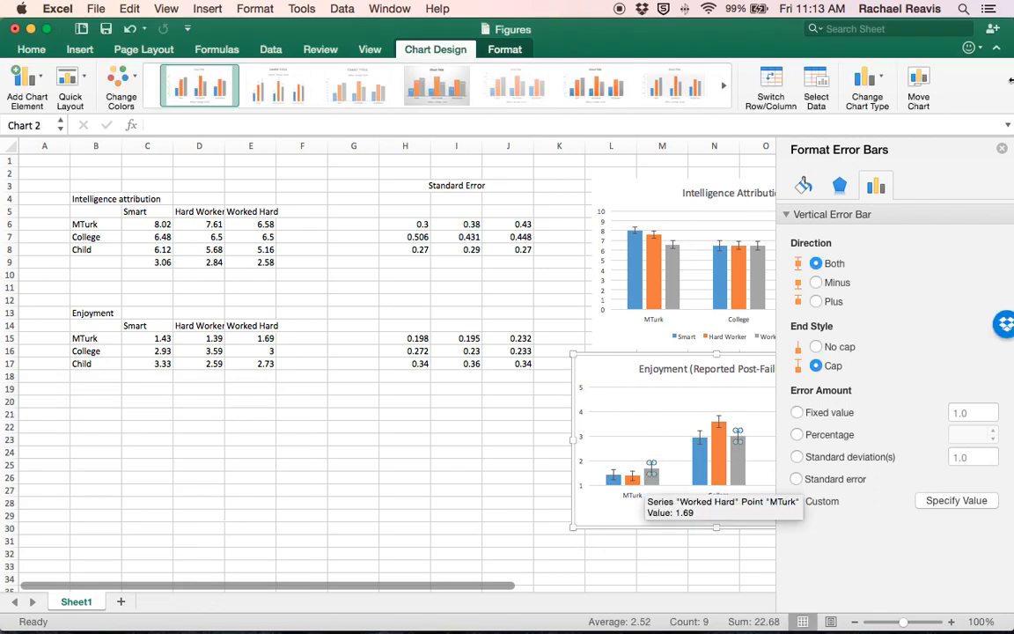
left_click(1001, 146)
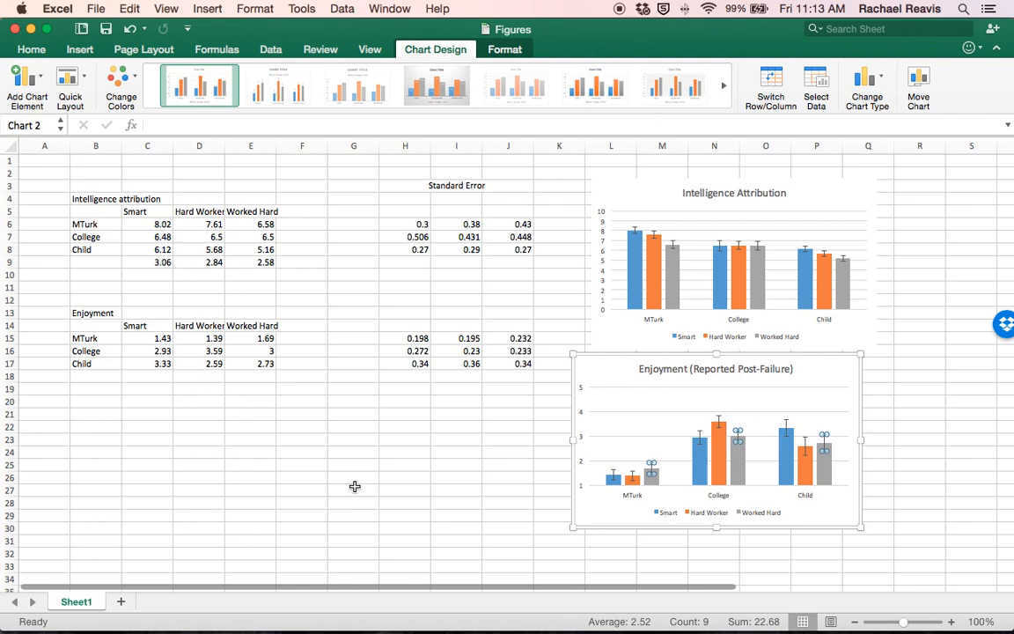
left_click(921, 451)
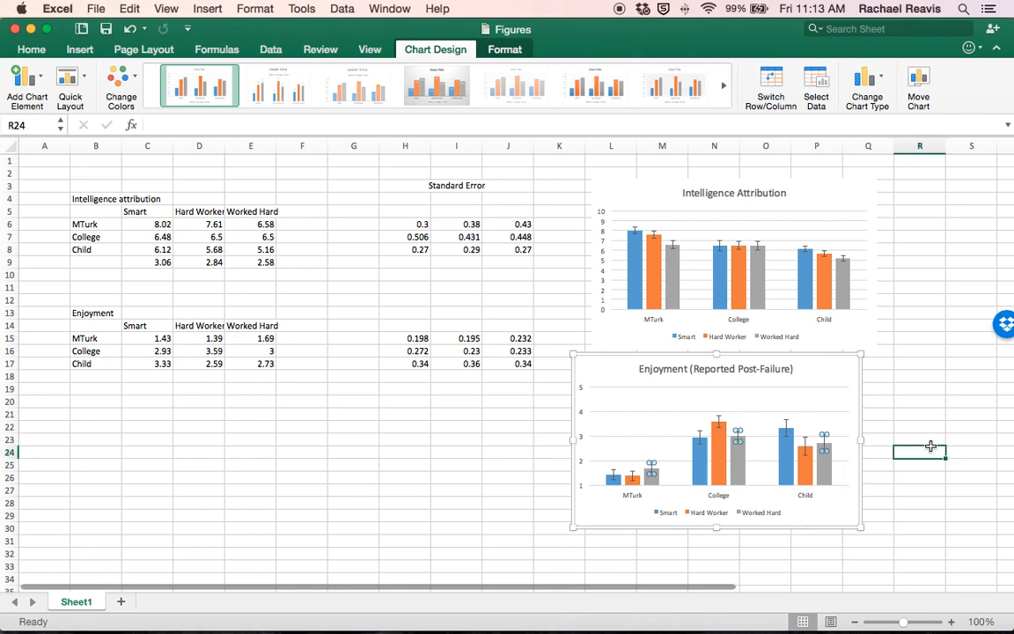
Step: Move the Enjoyment chart slightly right and down to line it up beneath the Intelligence Attribution chart
left_click(843, 372)
left_click_drag(836, 368, 852, 376)
left_click(455, 490)
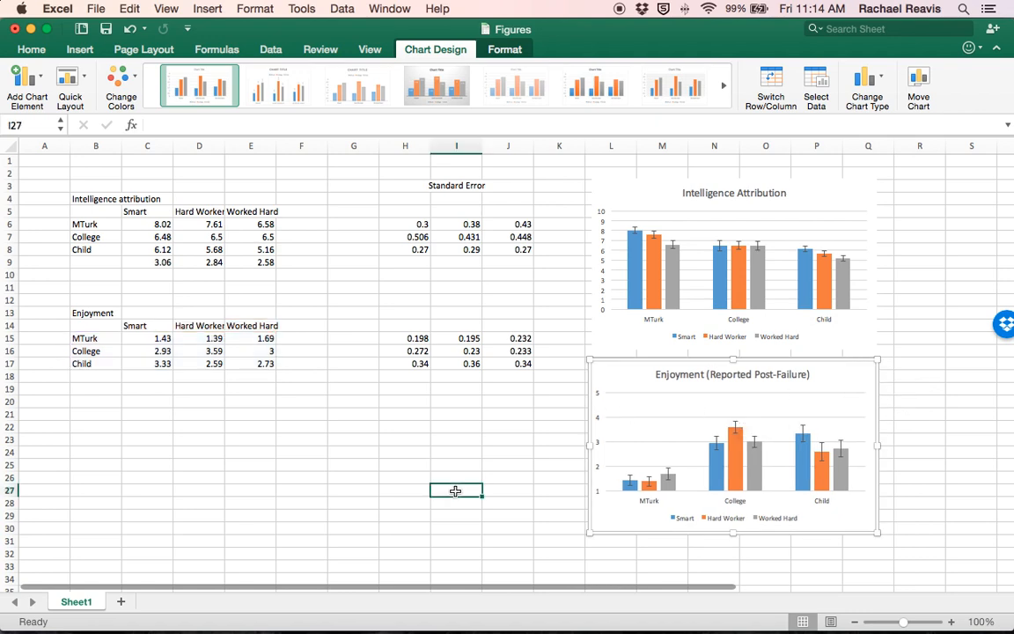